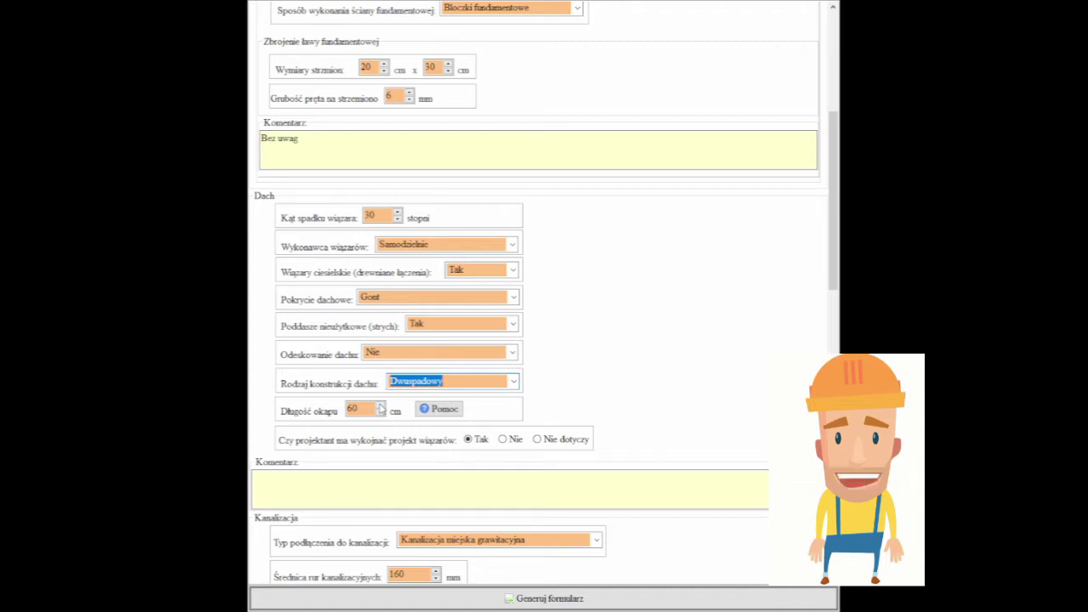
Enter "Bez uwag" as the comment of the Dach section
left_click(338, 487)
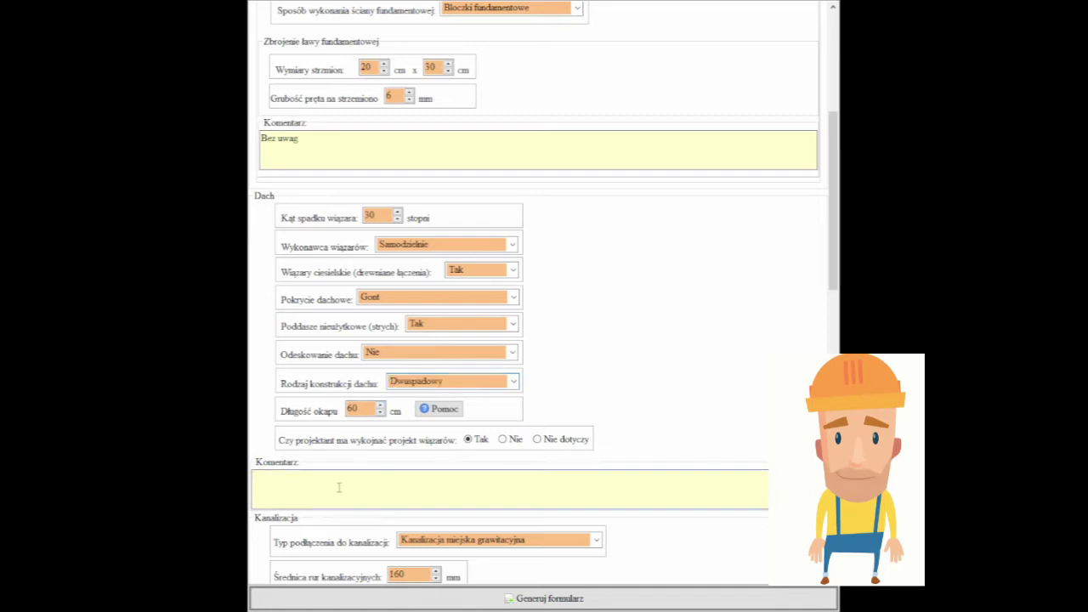
type("Bez uwag")
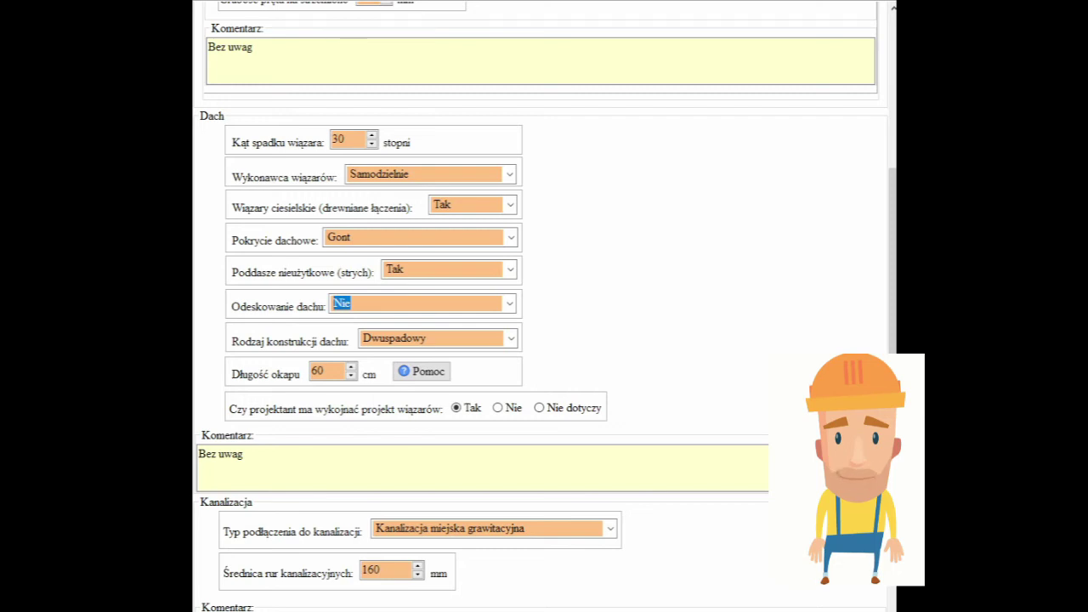
Nudge the eaves length and restore 60 cm, and switch the truss-design answer through Nie and Nie dotyczy back to Tak
double_click(331, 376)
left_click(350, 367)
left_click(350, 375)
left_click(499, 409)
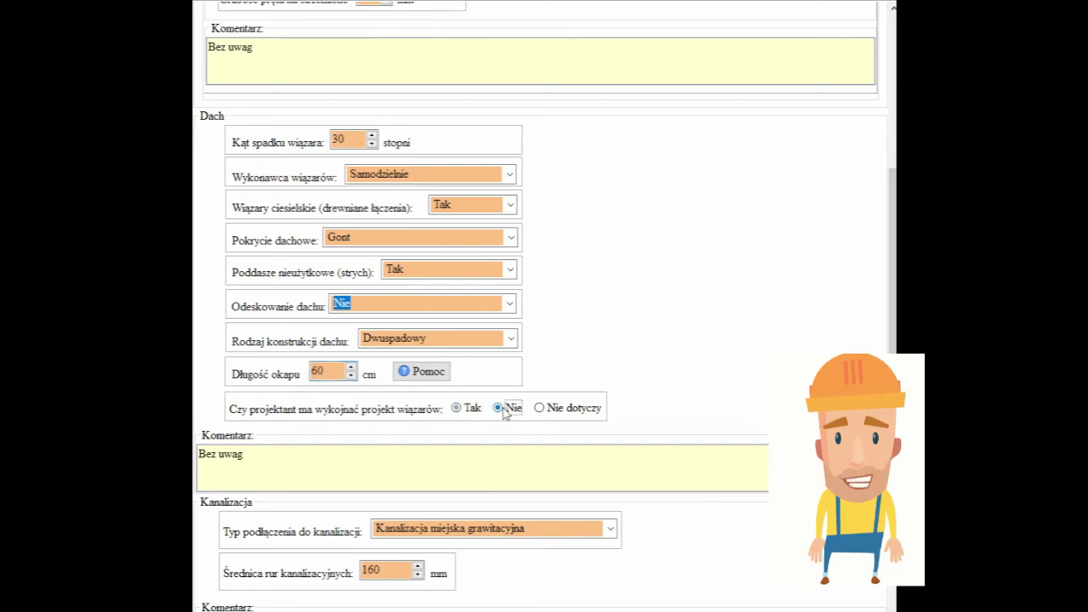
left_click(538, 408)
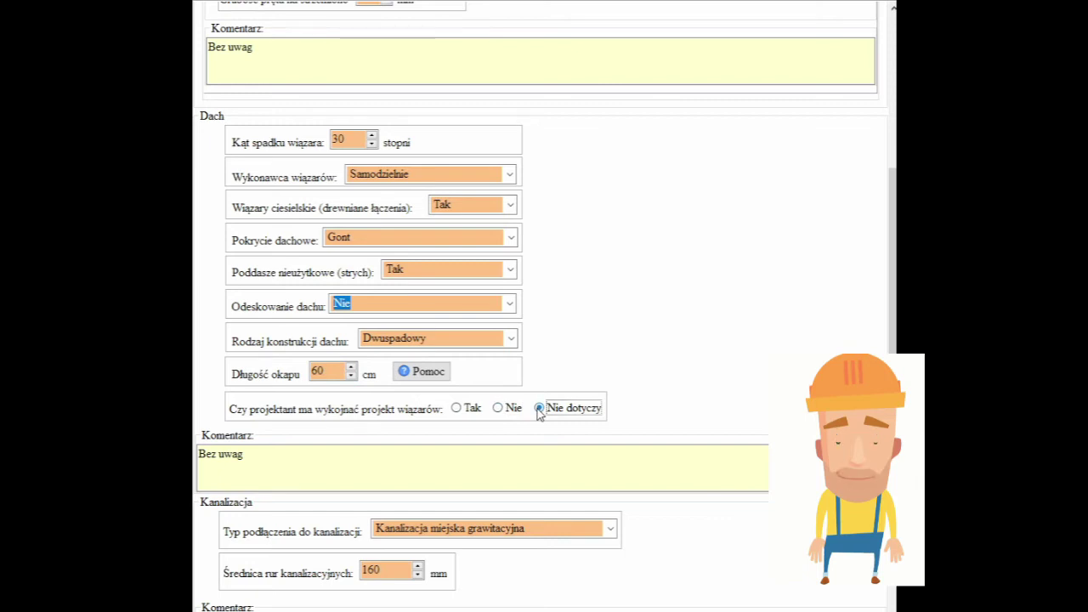
left_click(462, 411)
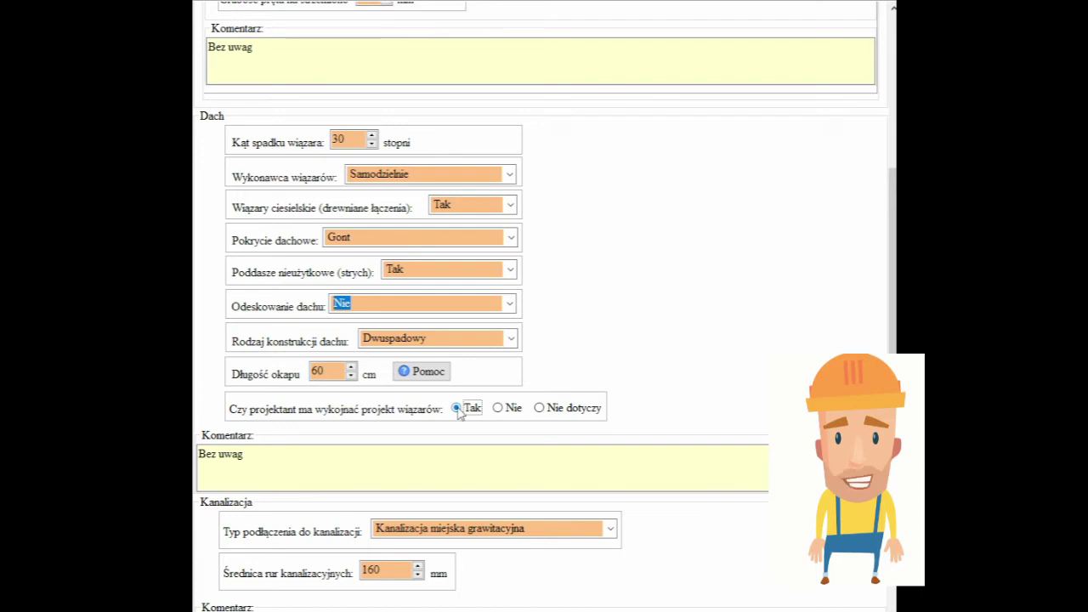
Switch the Wiązary ciesielskie (drewniane łączenia) option to Nie and back to Tak
left_click(510, 205)
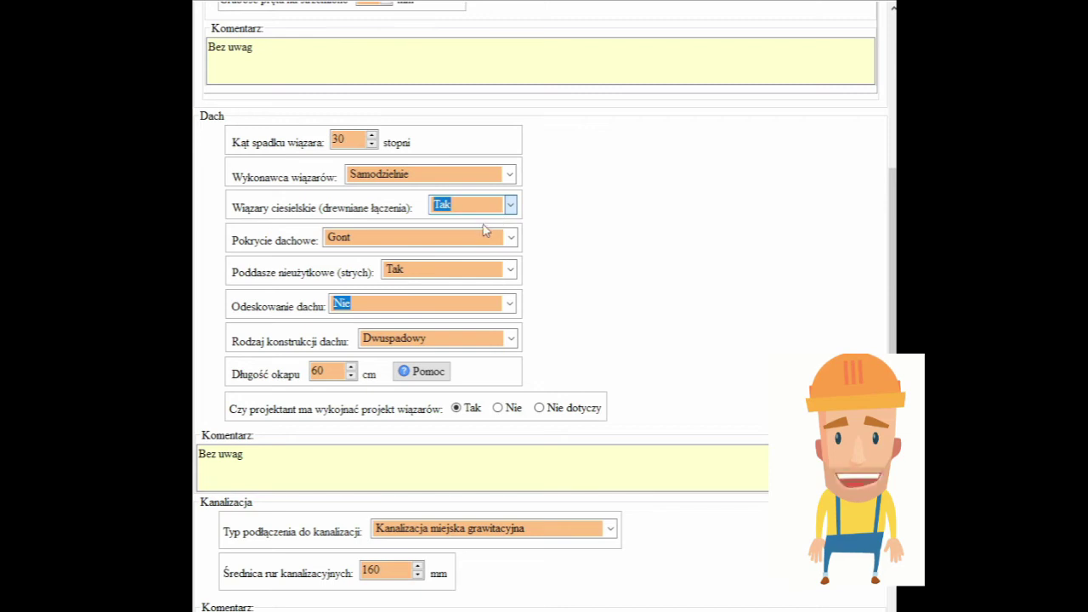
left_click(510, 205)
left_click(497, 233)
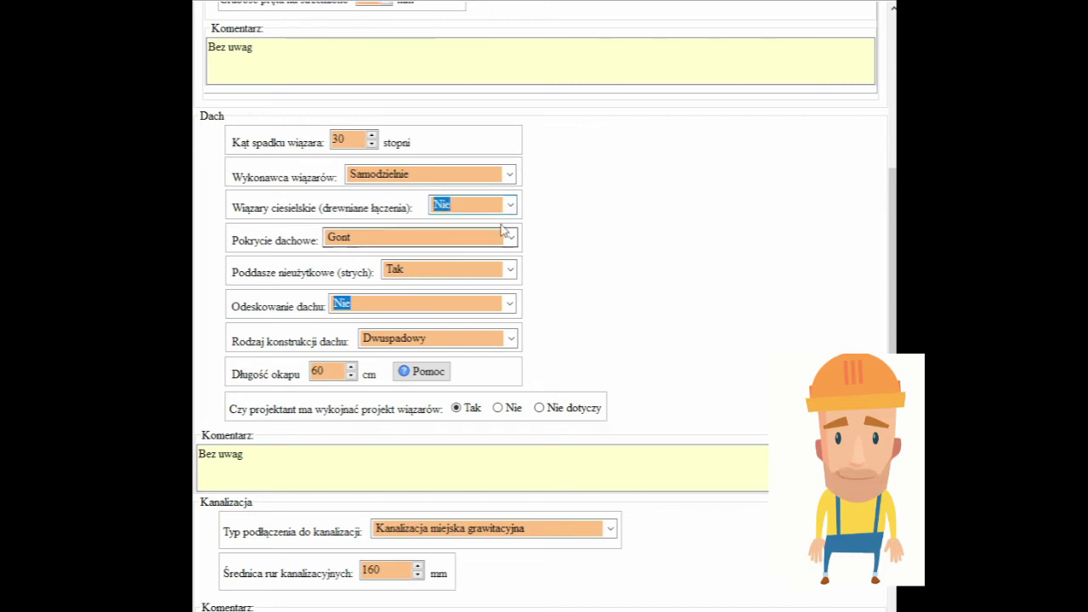
left_click(510, 205)
left_click(498, 221)
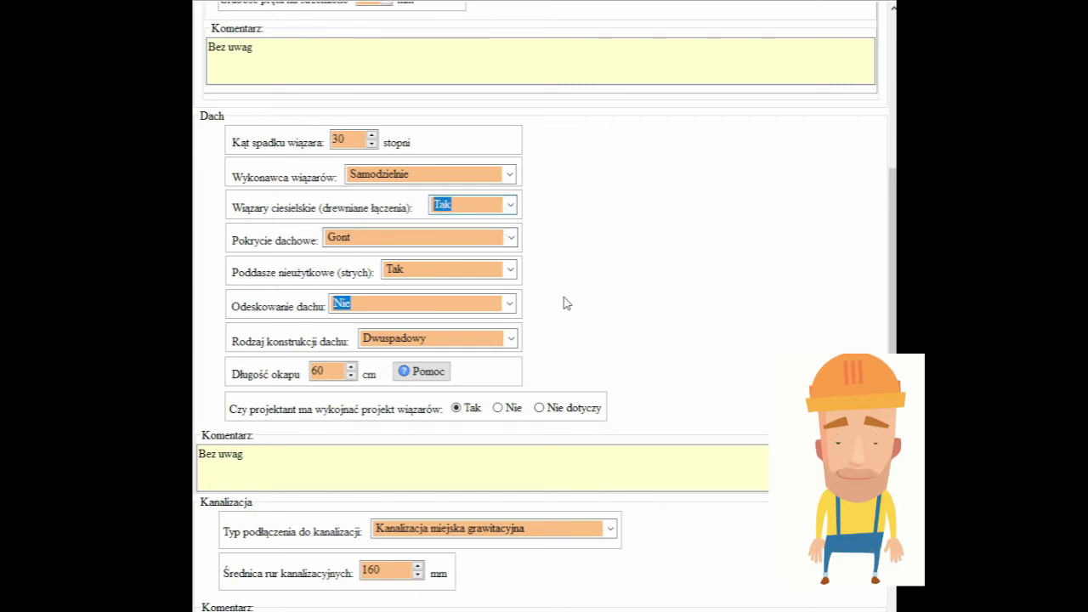
Extend the Dach section's comment to read "Bez uwag. Proszę o drugą opcję połączeń"
left_click(489, 463)
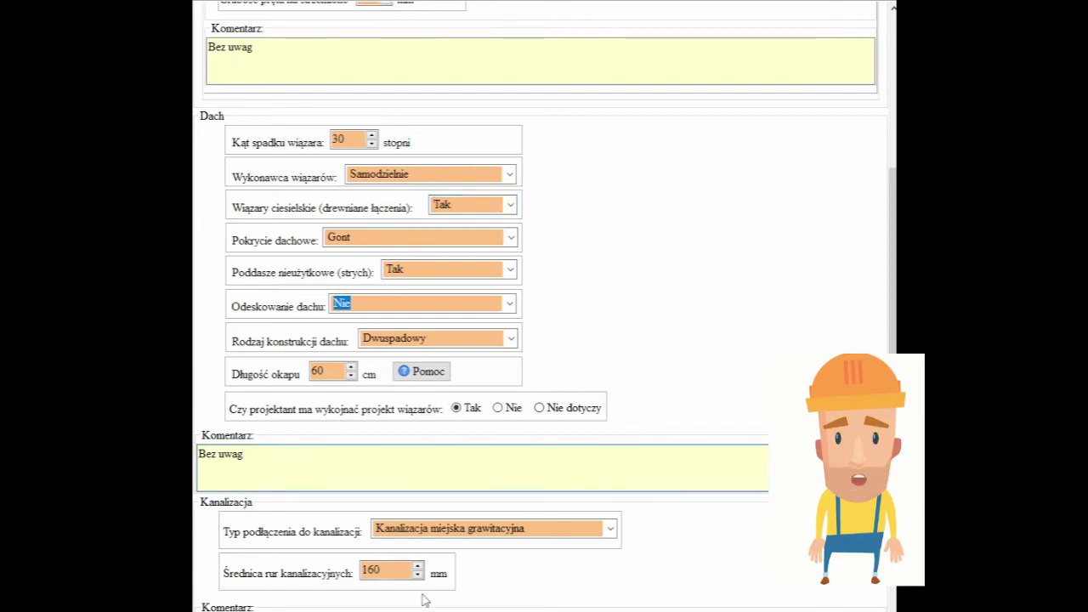
type(". Proj")
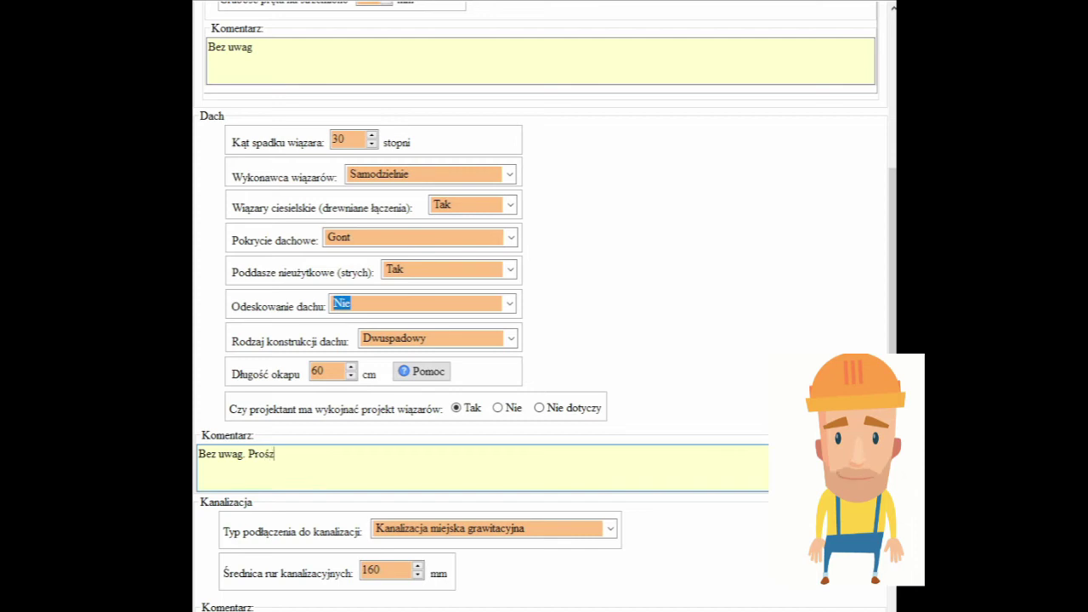
key("BackSpace")
type("szę o")
type("drug")
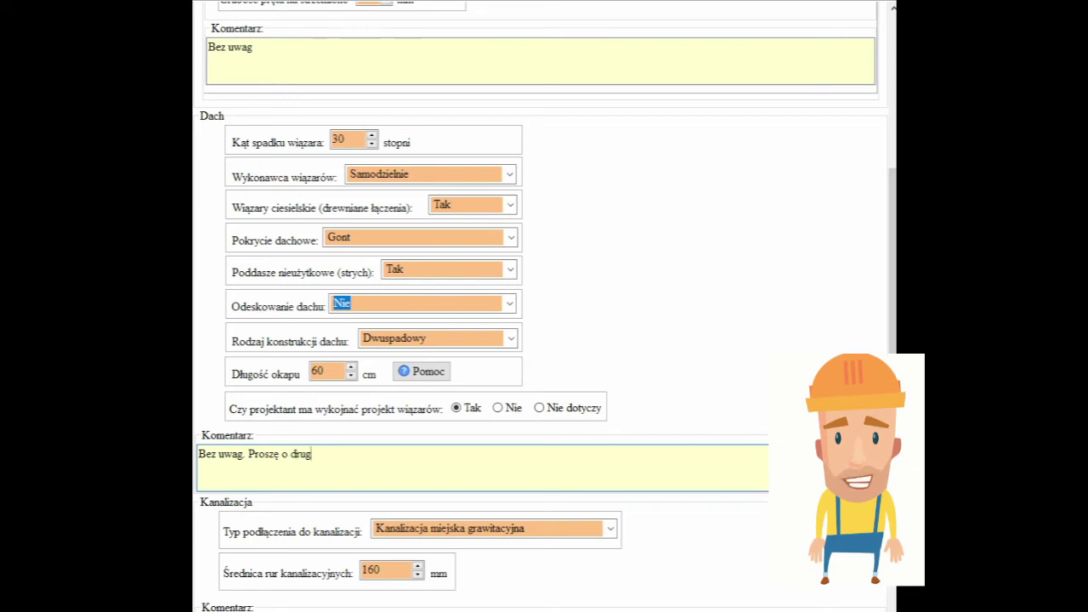
type("ą opcję p")
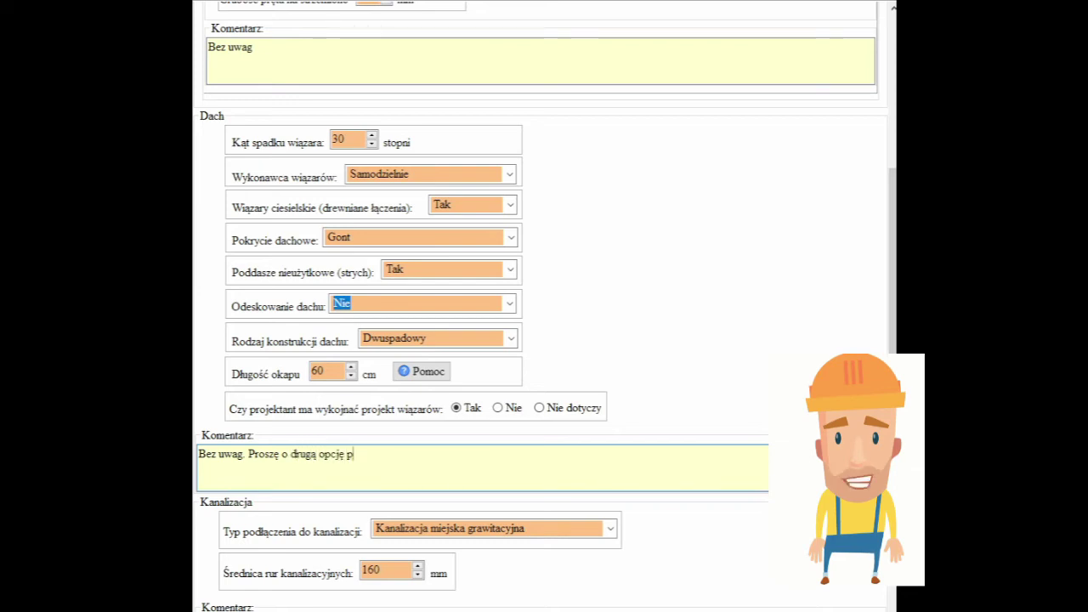
type("ołączeń")
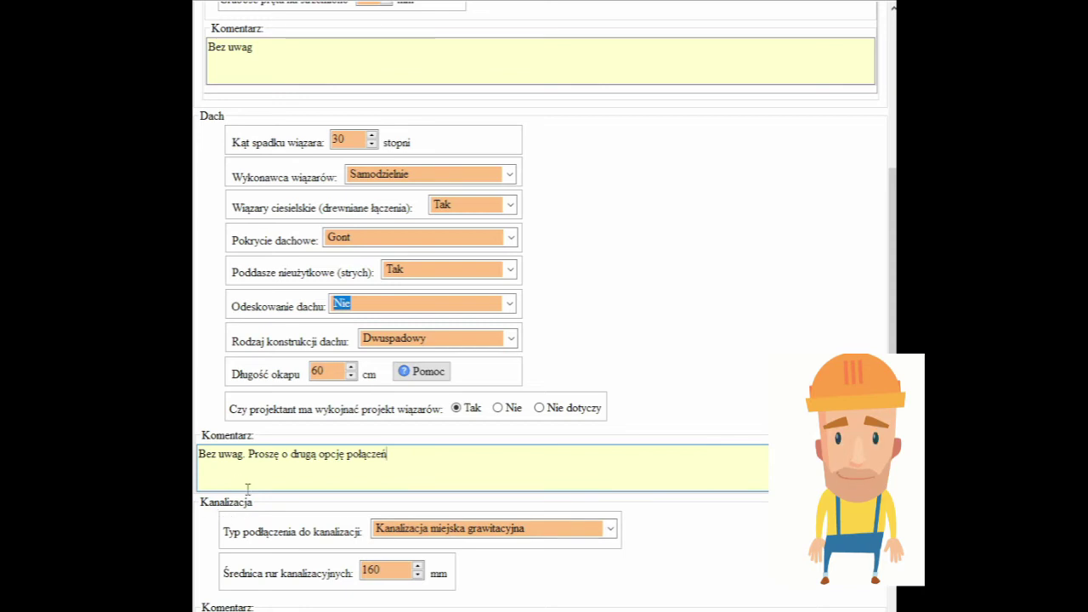
Set the sewer connection type in the Kanalizacja section to Kanalizacja miejska z przepompownią
left_click(527, 528)
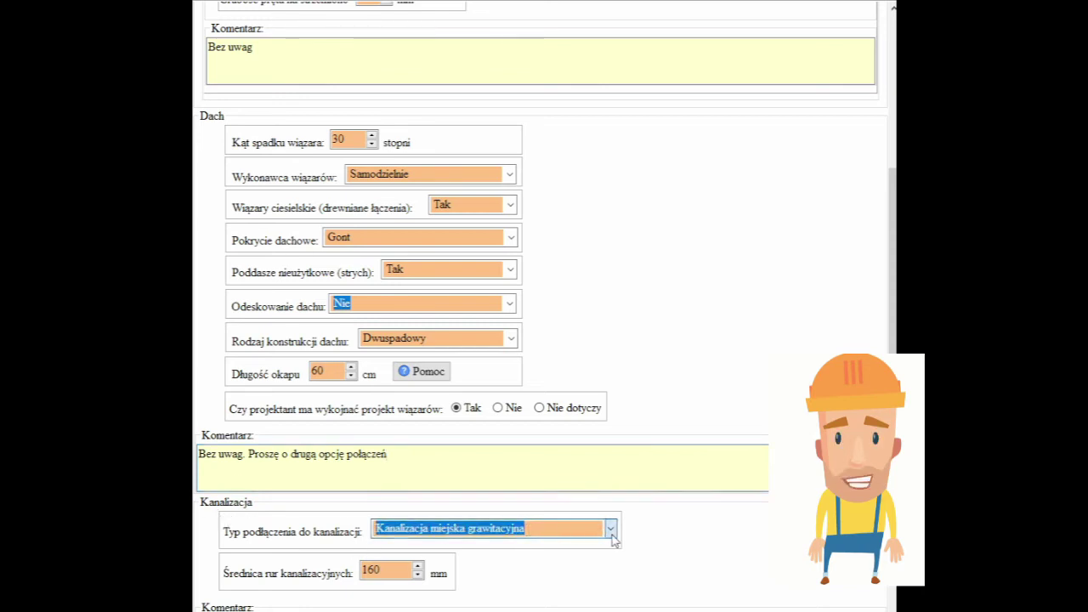
scroll(611, 538, "down", 1)
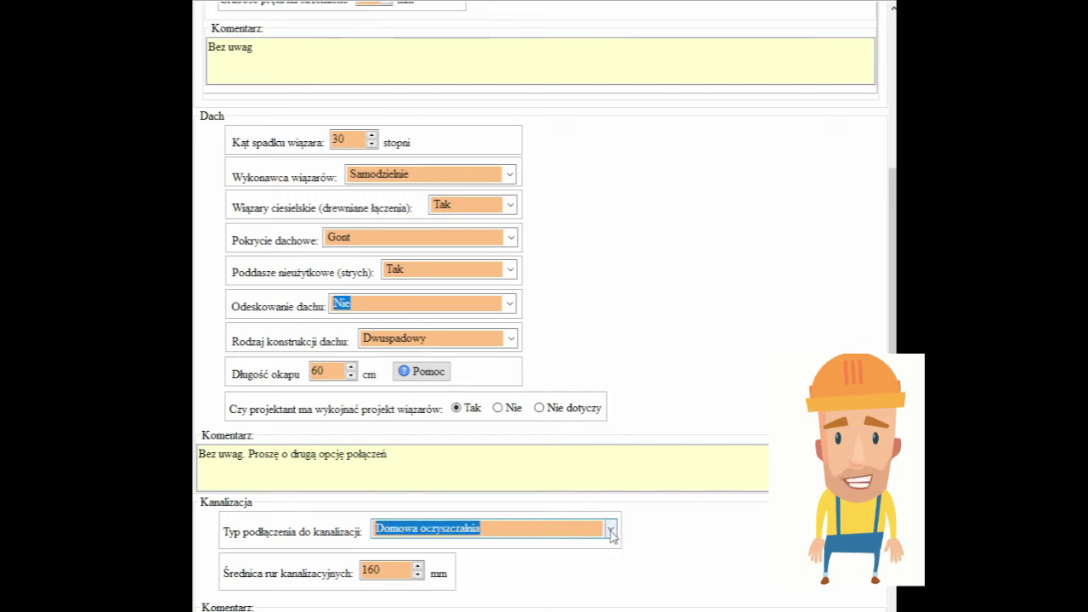
key("Down")
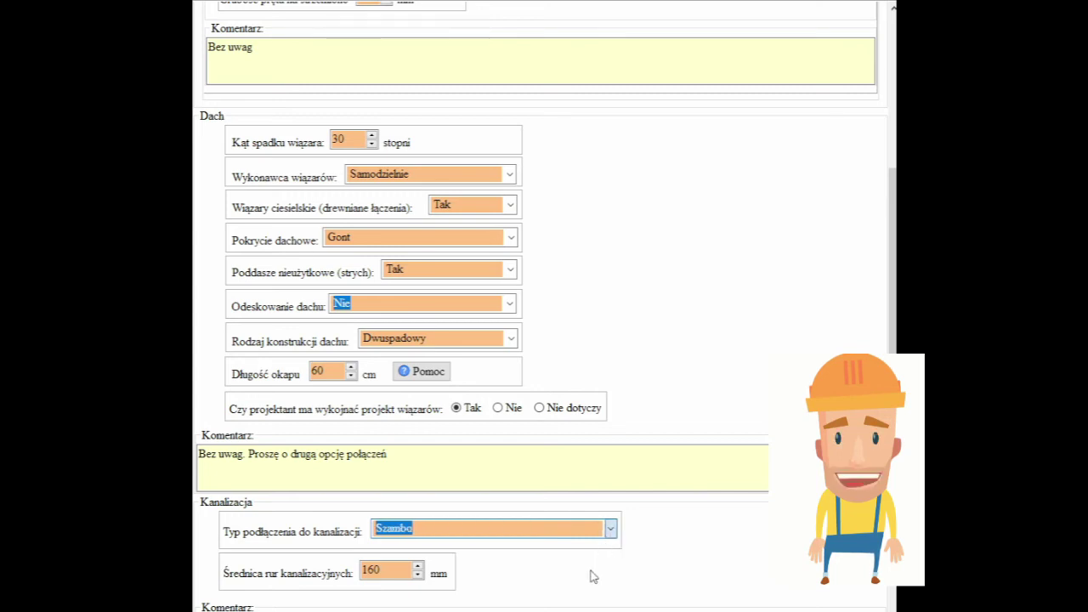
scroll(609, 527, "down", 1)
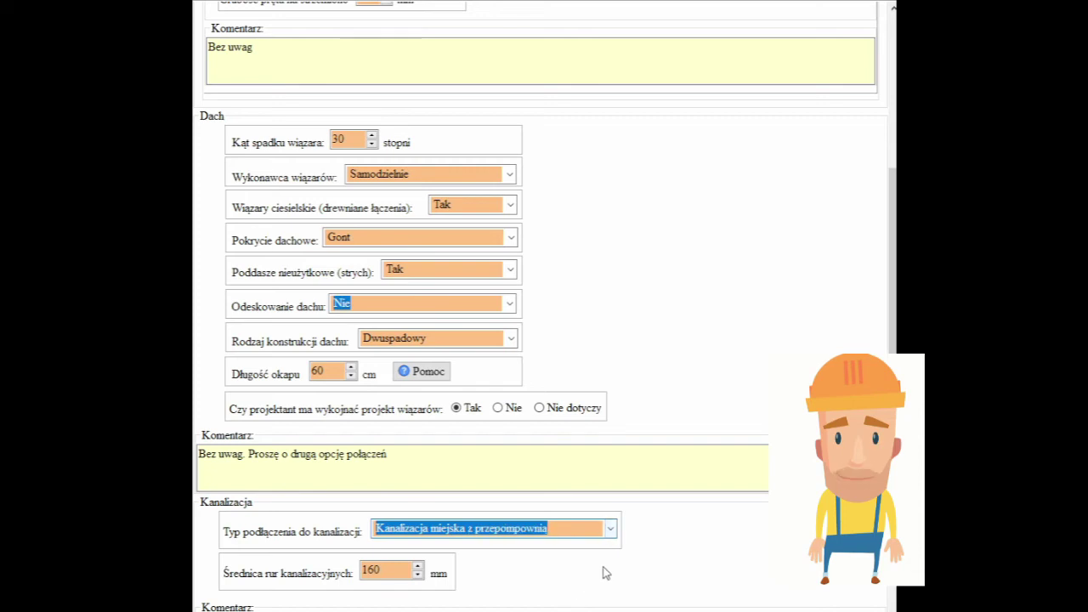
left_click(624, 568)
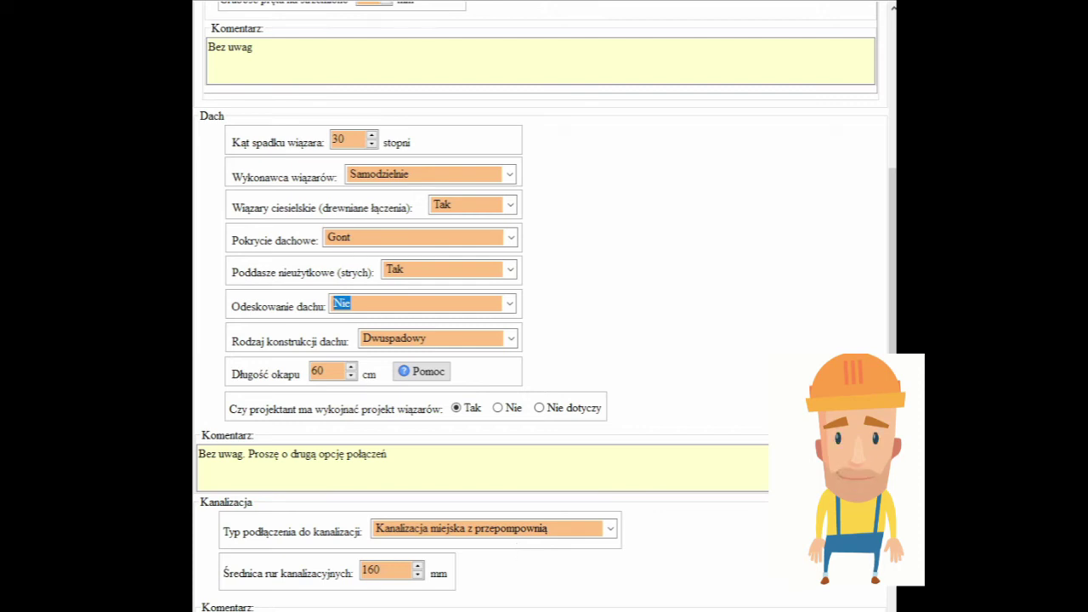
Leave the sewer pipe diameter at 160 mm and enter "Bez uwag" as the Kanalizacja section's comment
left_click(417, 566)
left_click(418, 574)
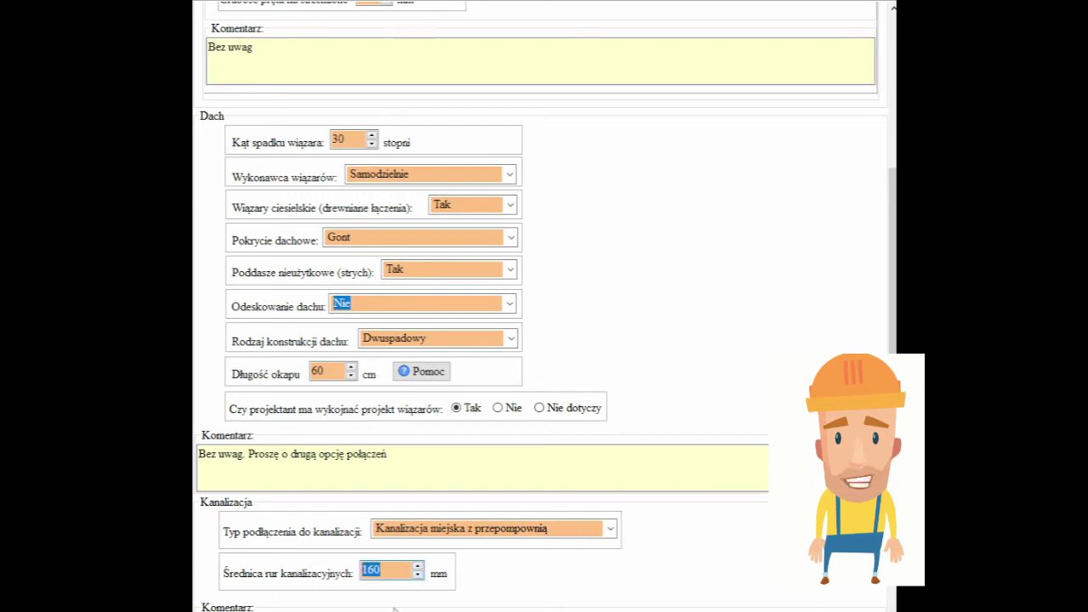
type("40")
key("ctrl+z")
key("Tab")
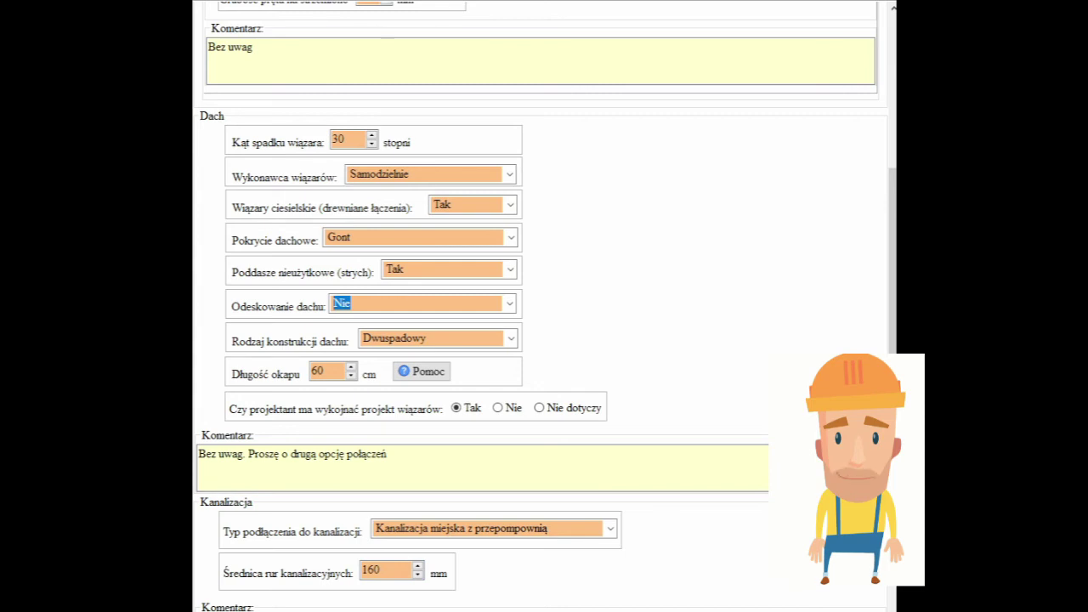
Try other wall materials in the Ściany section, including Cegła and Silka, and return the selection to Gazobeton
scroll(759, 586, "down", 2)
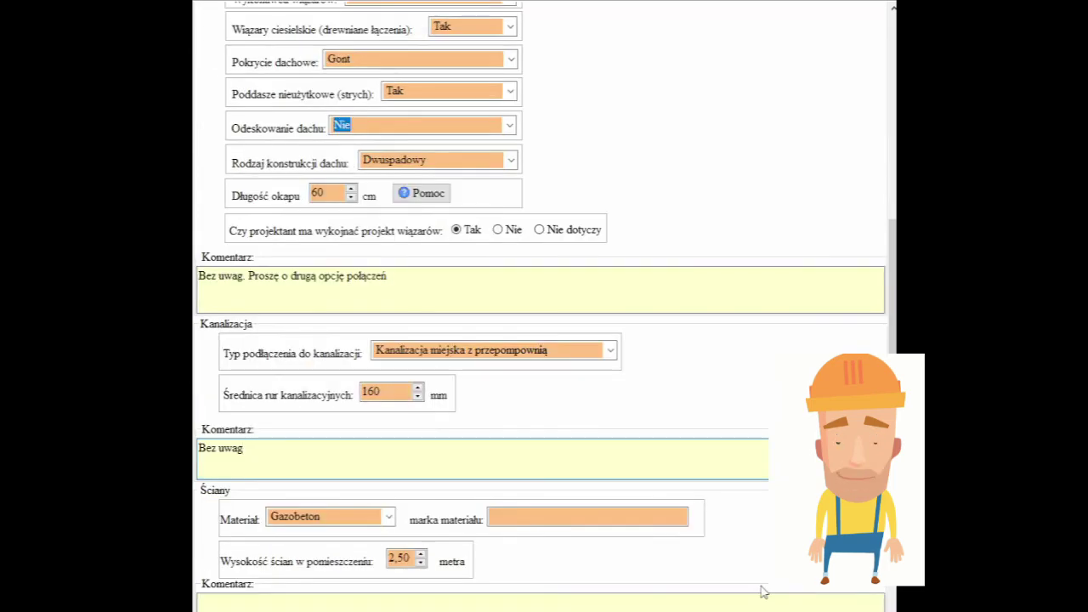
left_click(391, 519)
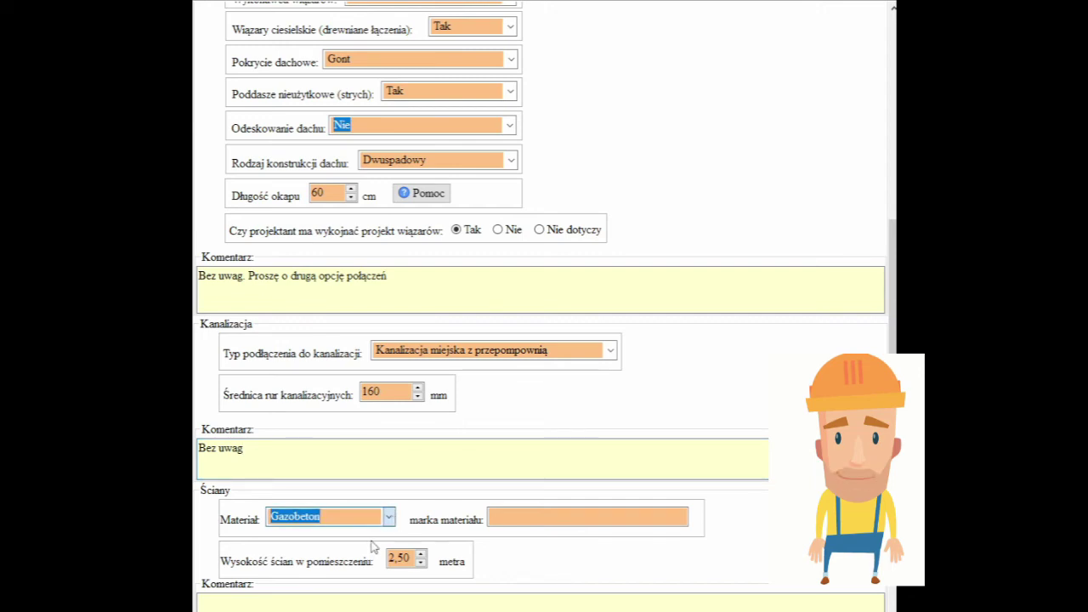
key("Up")
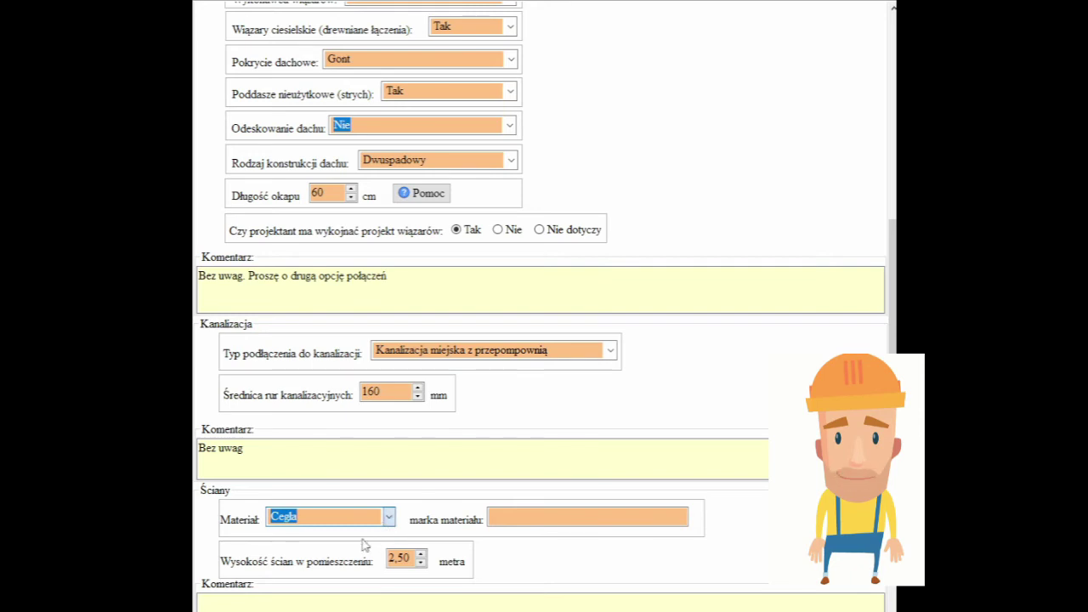
key("Up")
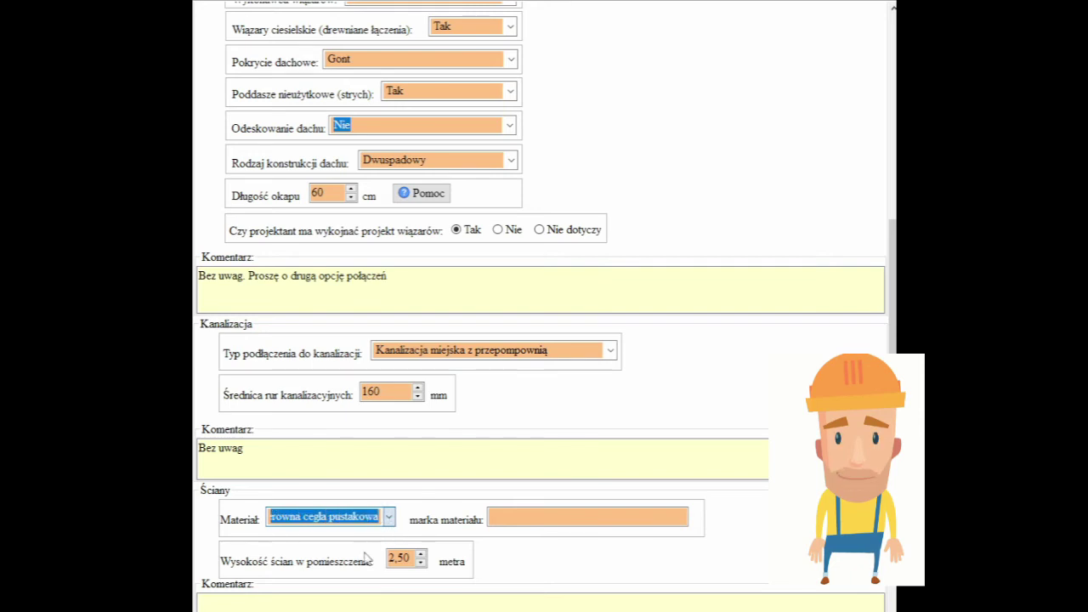
key("Down")
key("Down")
key("Down")
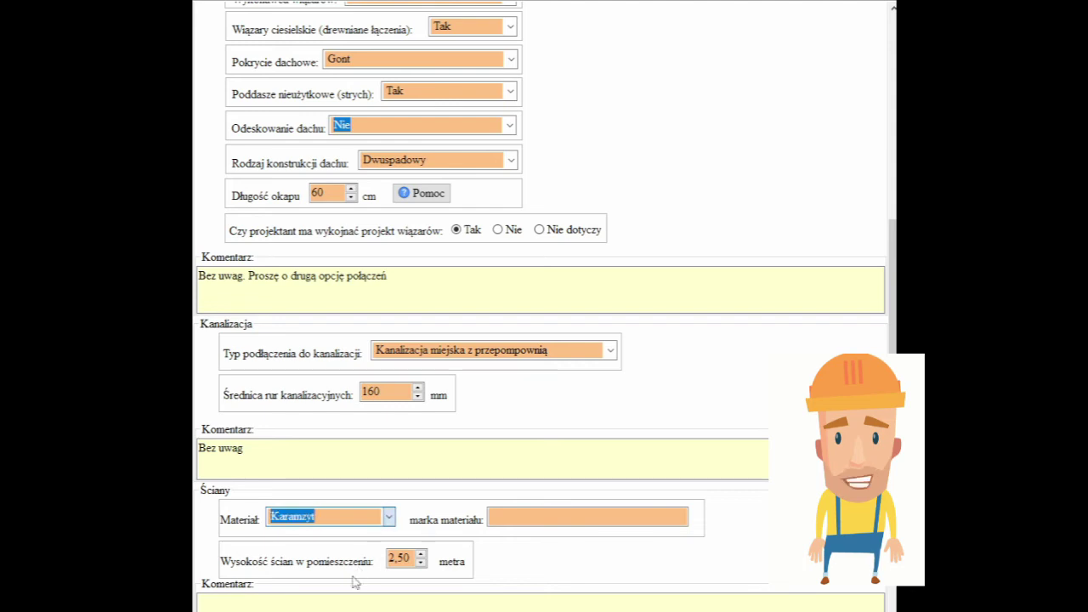
key("Down")
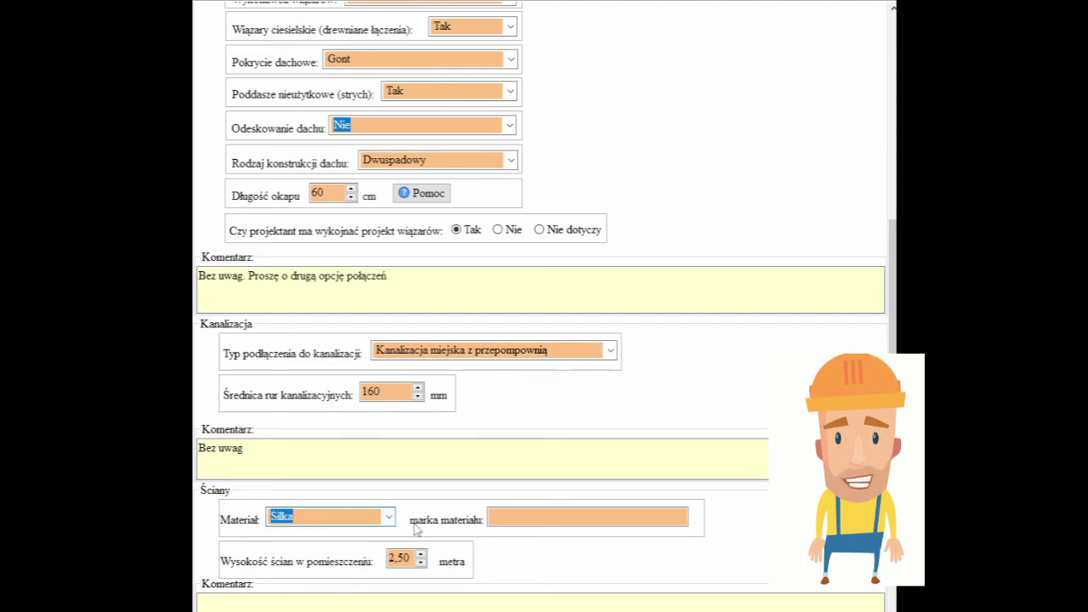
left_click(502, 515)
left_click(388, 516)
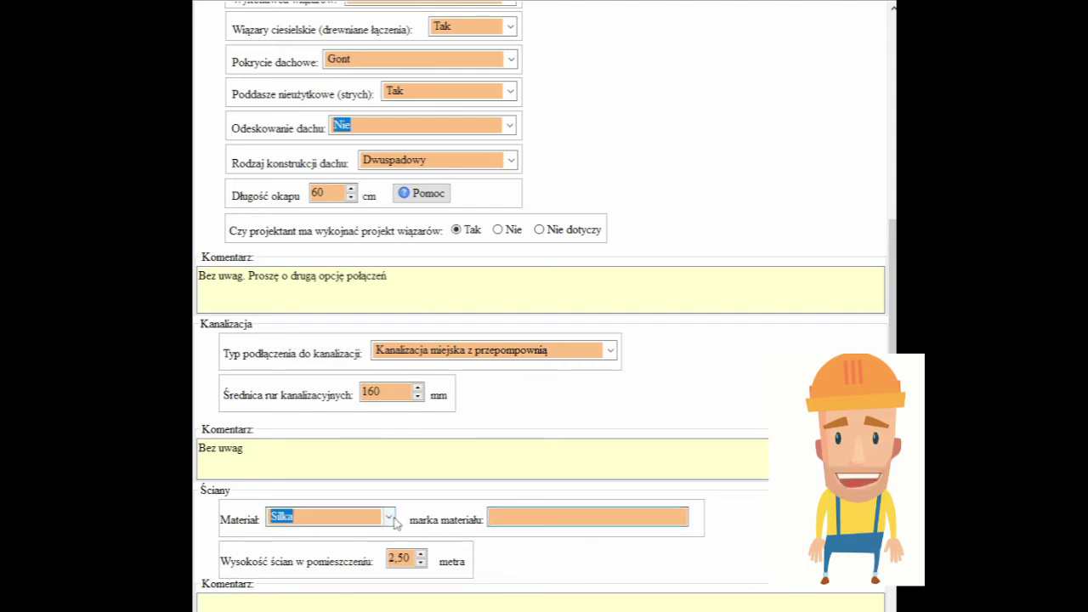
key("Up")
key("Up")
Enter Solbet as the wall material brand and set the room wall height to 2,70 m
left_click(540, 515)
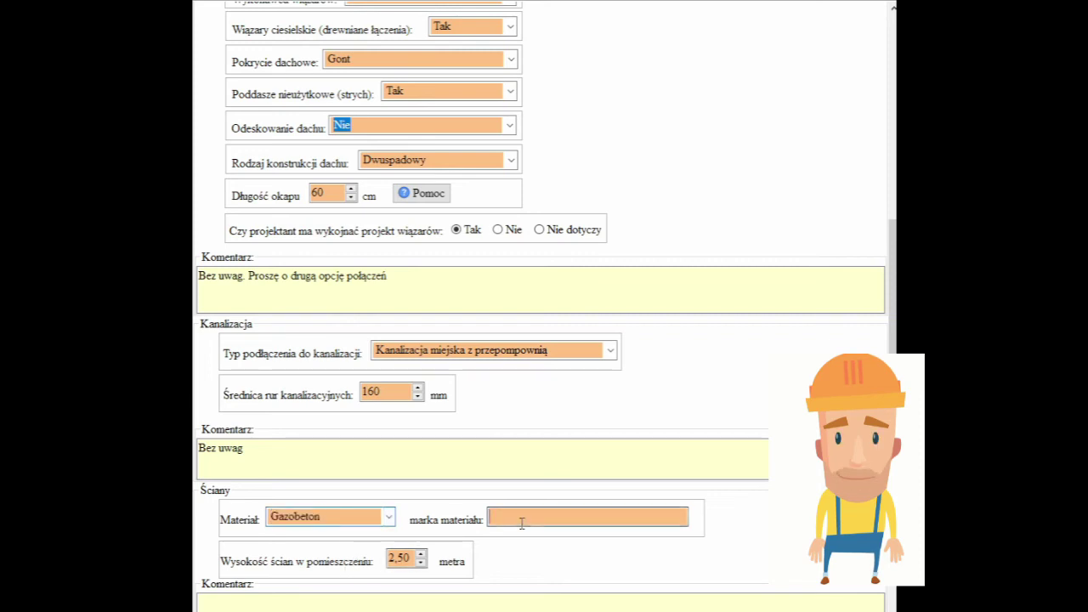
type("Solbet")
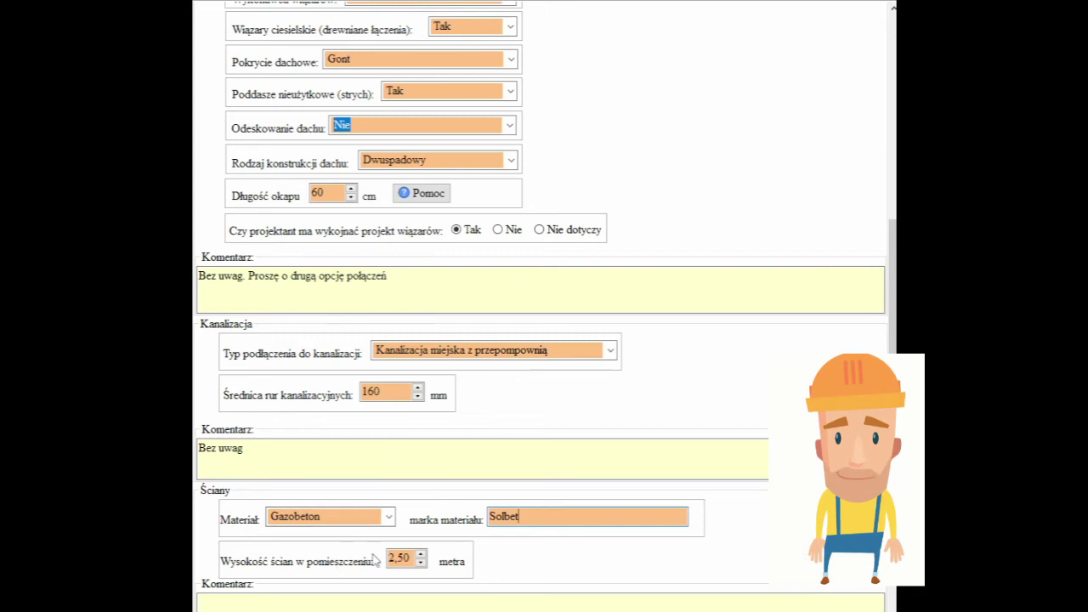
left_click(409, 557)
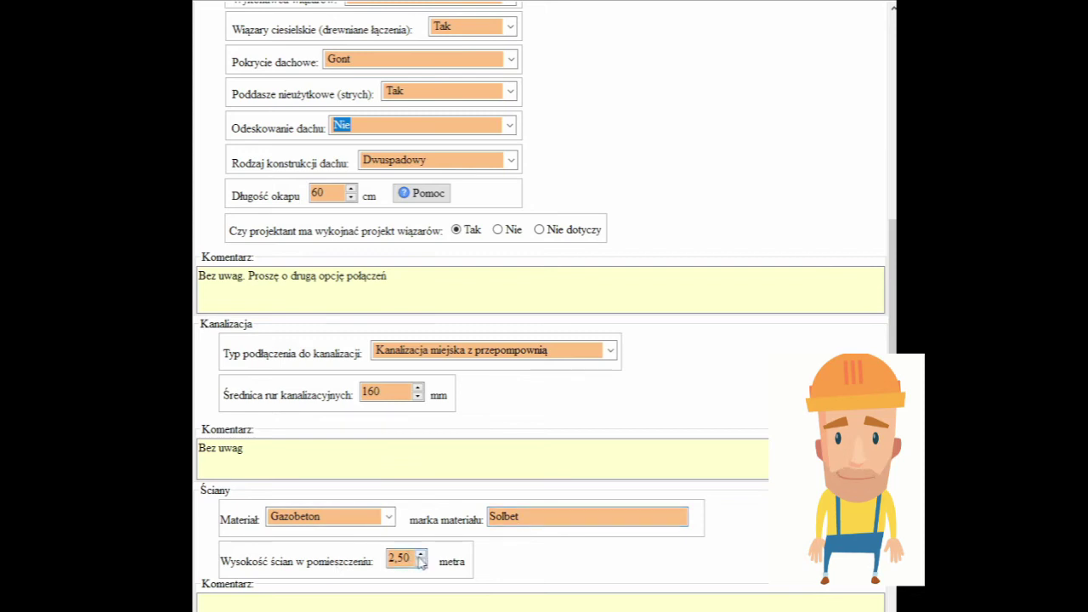
left_click(419, 554)
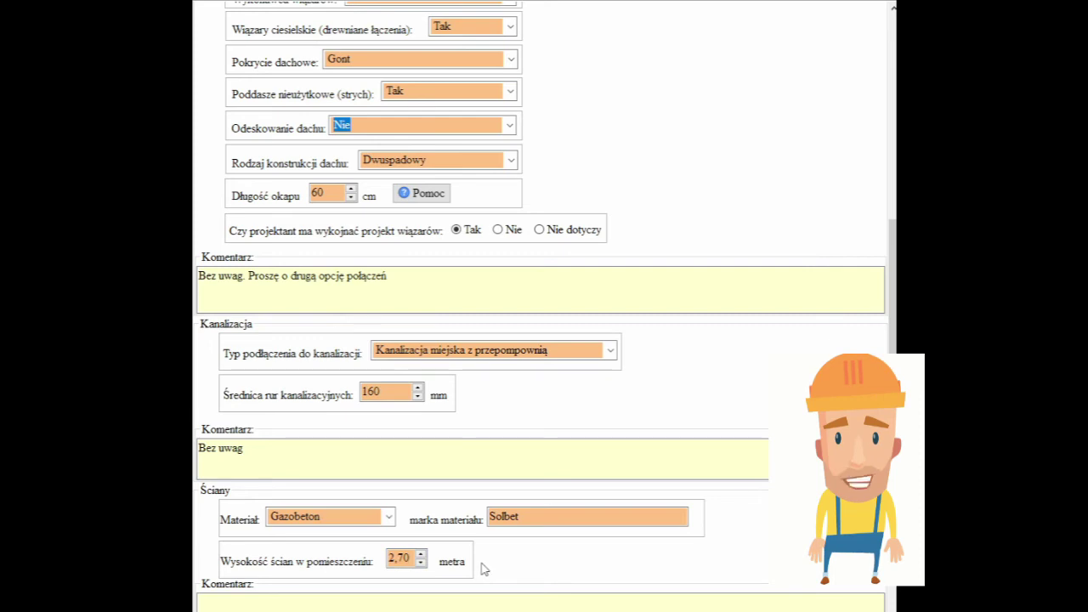
Enter "Bez uwag" as the comment of the Ściany section
left_click(430, 600)
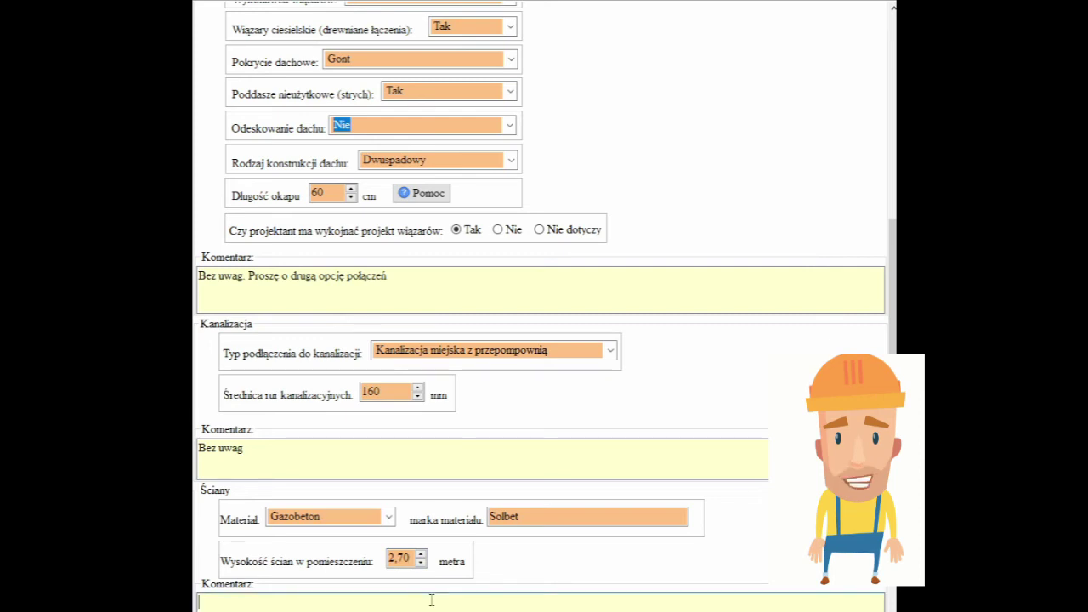
type("Bez uwag")
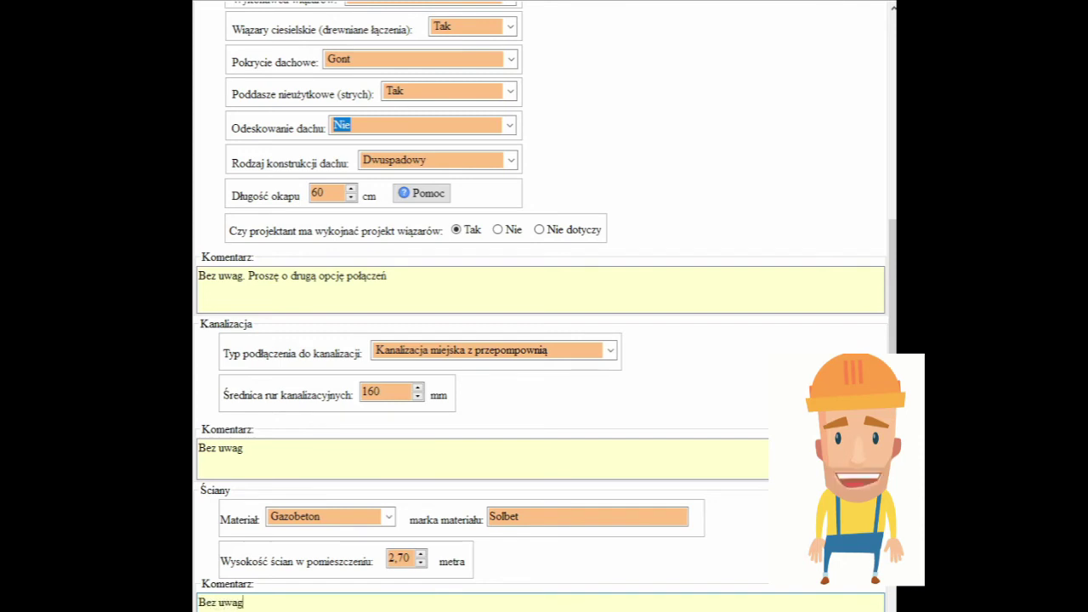
Set the external wall insulation material to Wełna elewacyjna and its thickness to 15 cm
scroll(493, 582, "down", 1)
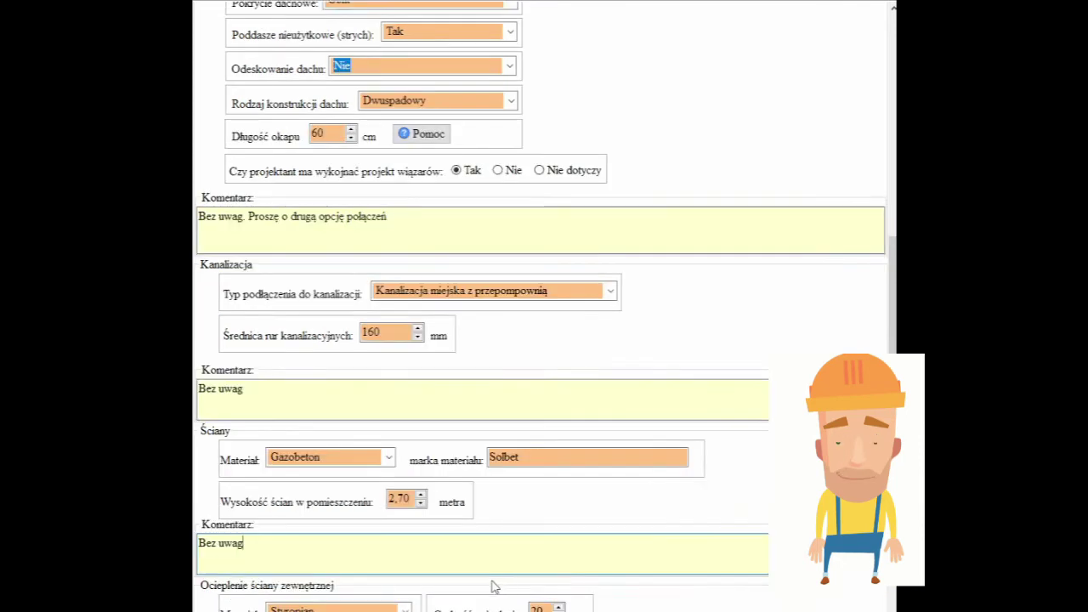
left_click(336, 608)
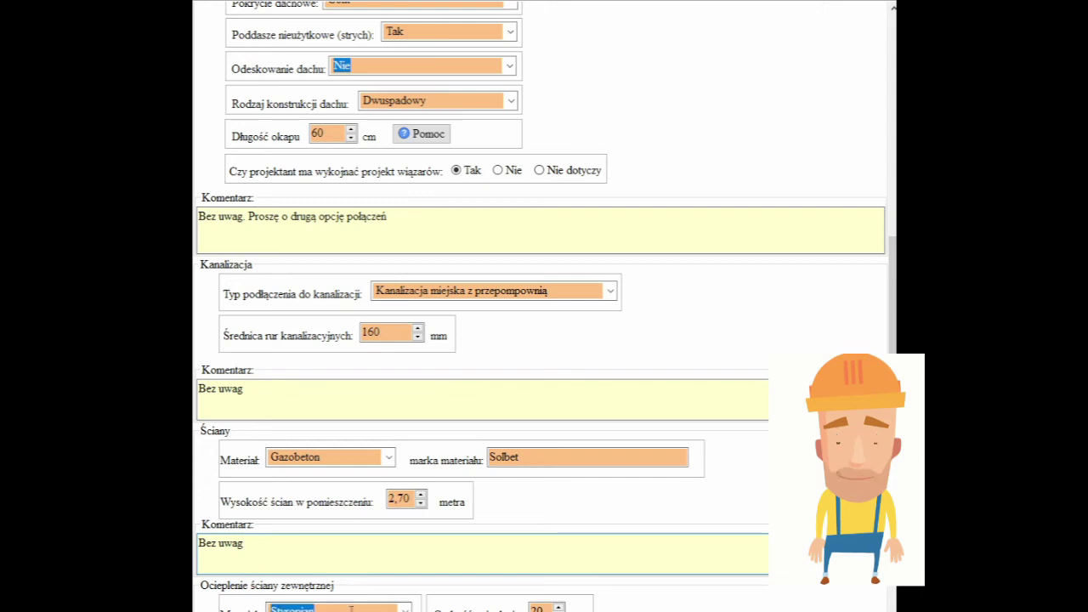
key("Up")
key("Down")
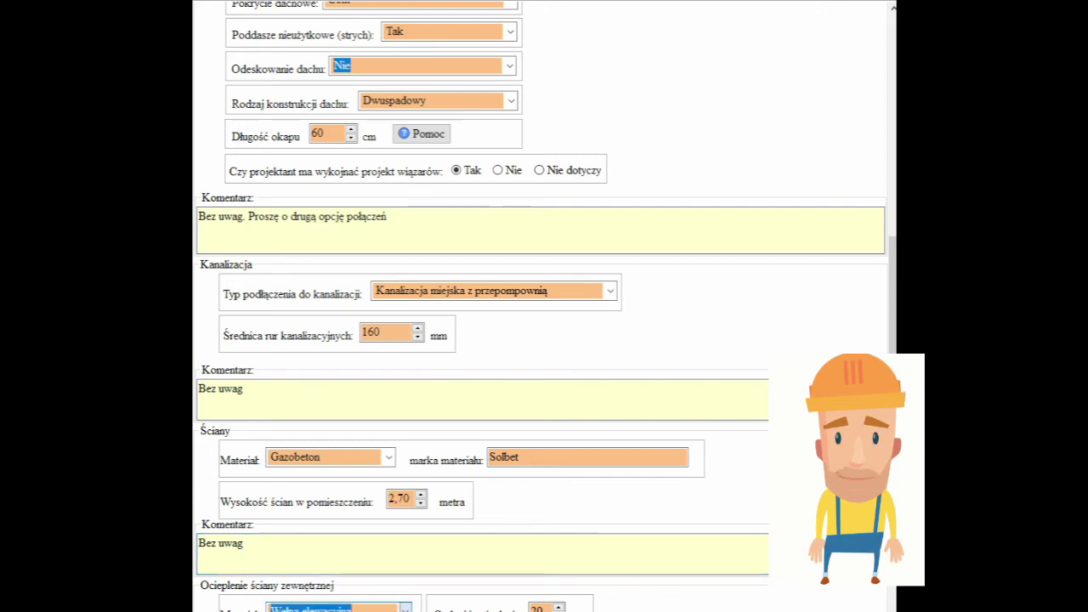
left_click(558, 611)
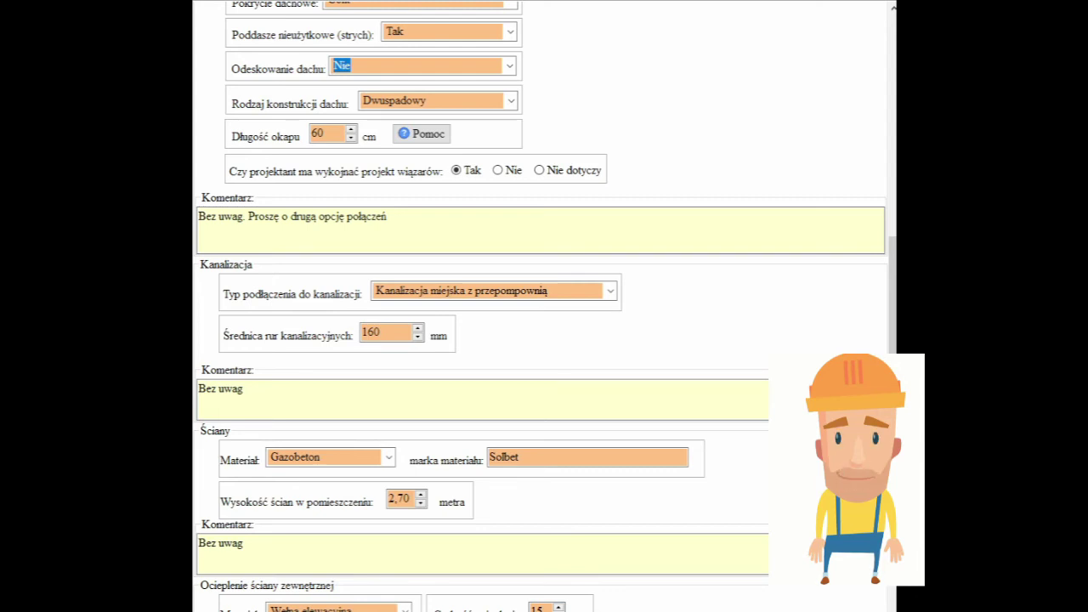
Try the Grawitacyjna and Rekuperacja ventilation types and return the selection to Rekuperacja z GWC
scroll(762, 605, "down", 4)
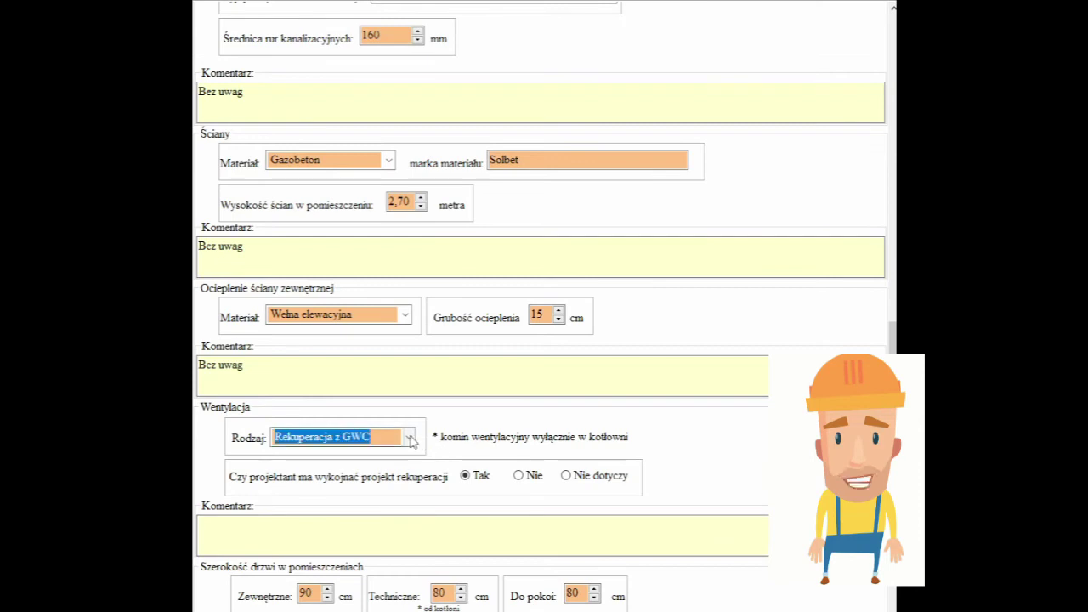
left_click(397, 440)
key("Up")
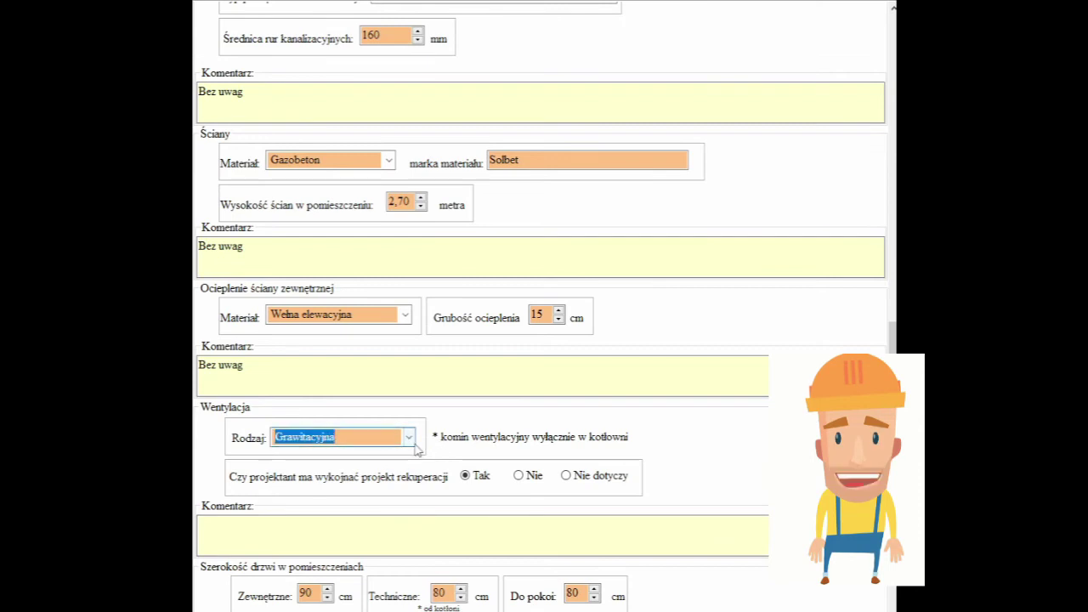
key("Up")
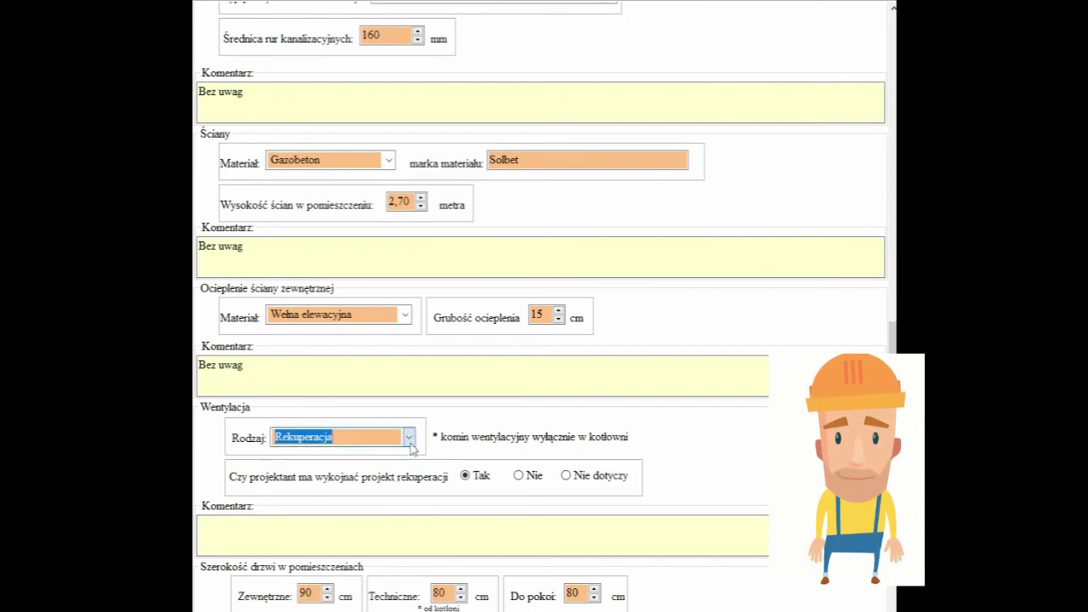
key("Down")
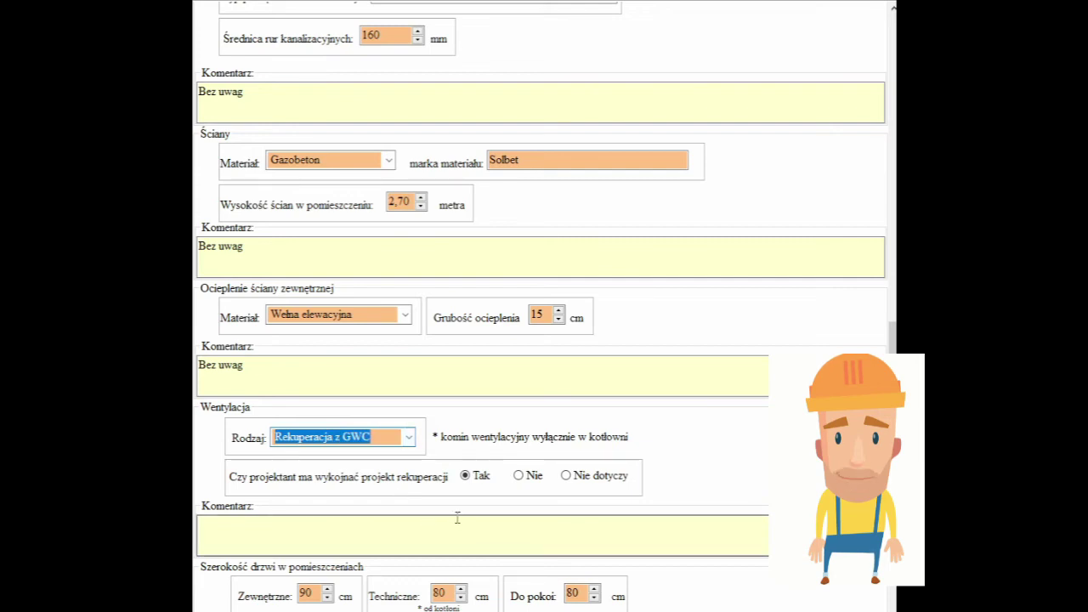
Answer Tak to whether the designer prepares the recuperation project and enter "Bez uwag" as the Wentylacja section's comment
left_click(469, 480)
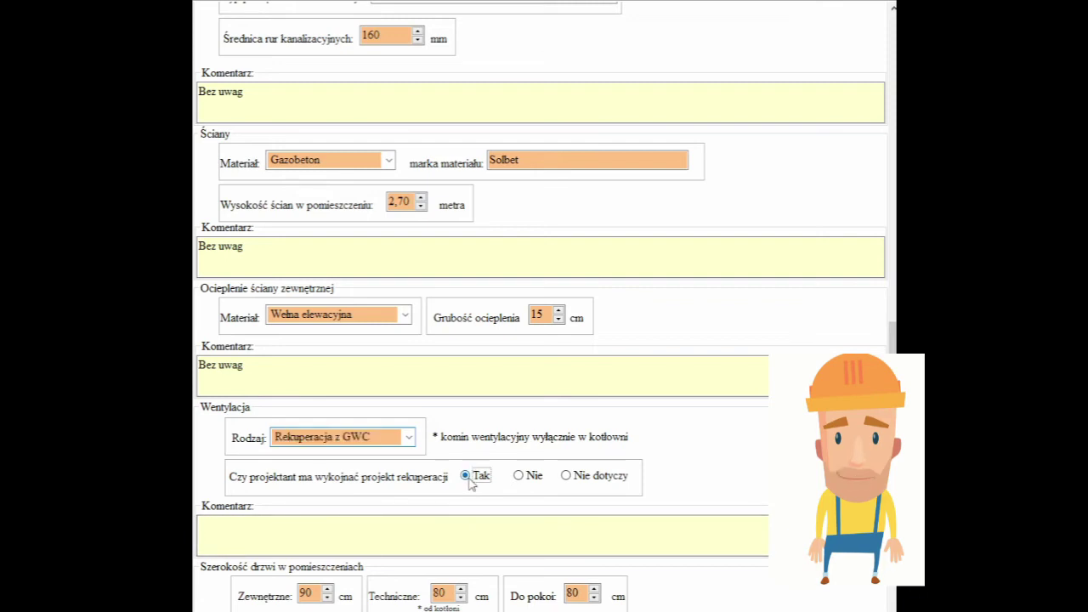
left_click(517, 477)
left_click(597, 482)
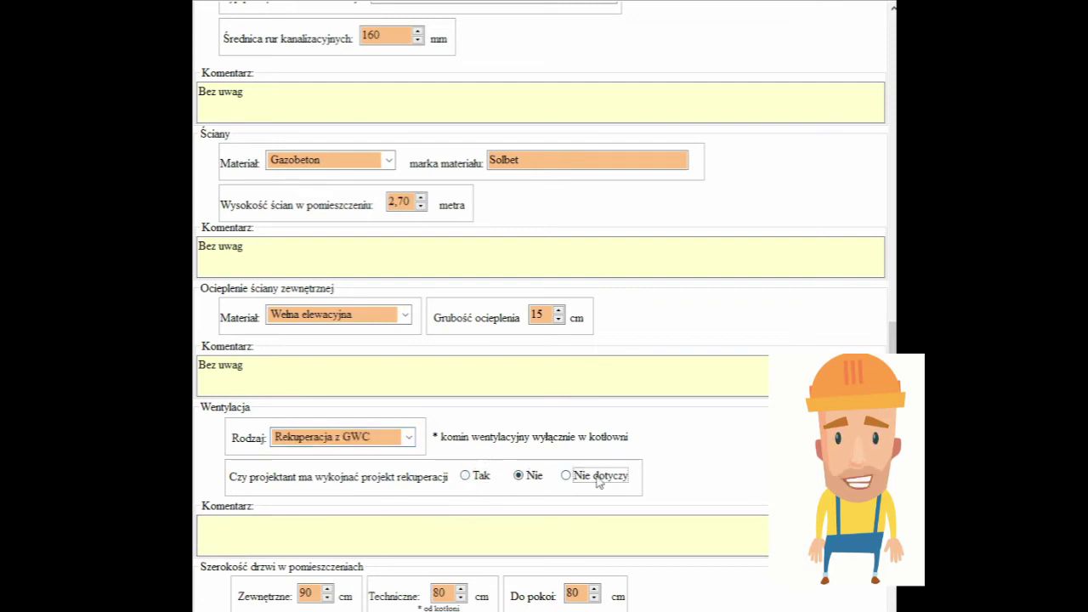
left_click(474, 479)
left_click(466, 518)
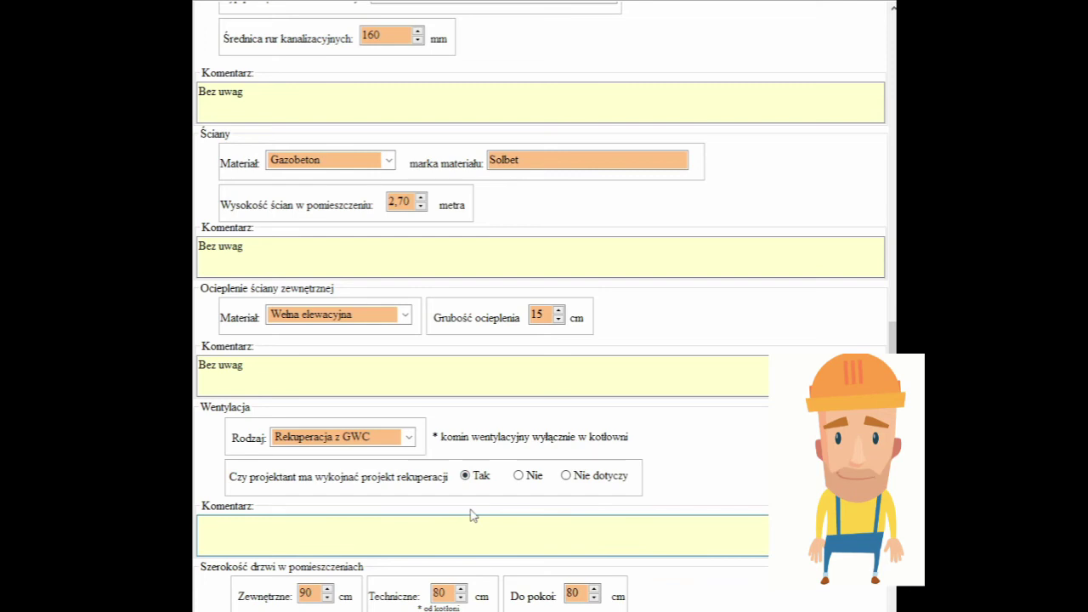
type("Bez uwag")
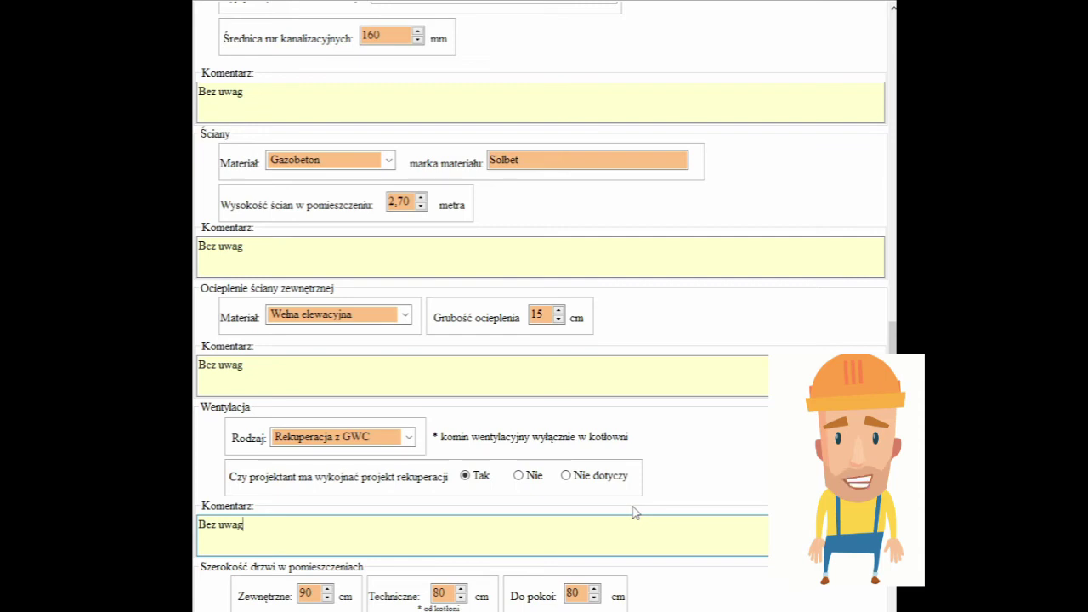
Try other widths for the external and technical doors and return them to 90 cm and 80 cm
scroll(632, 512, "down", 4)
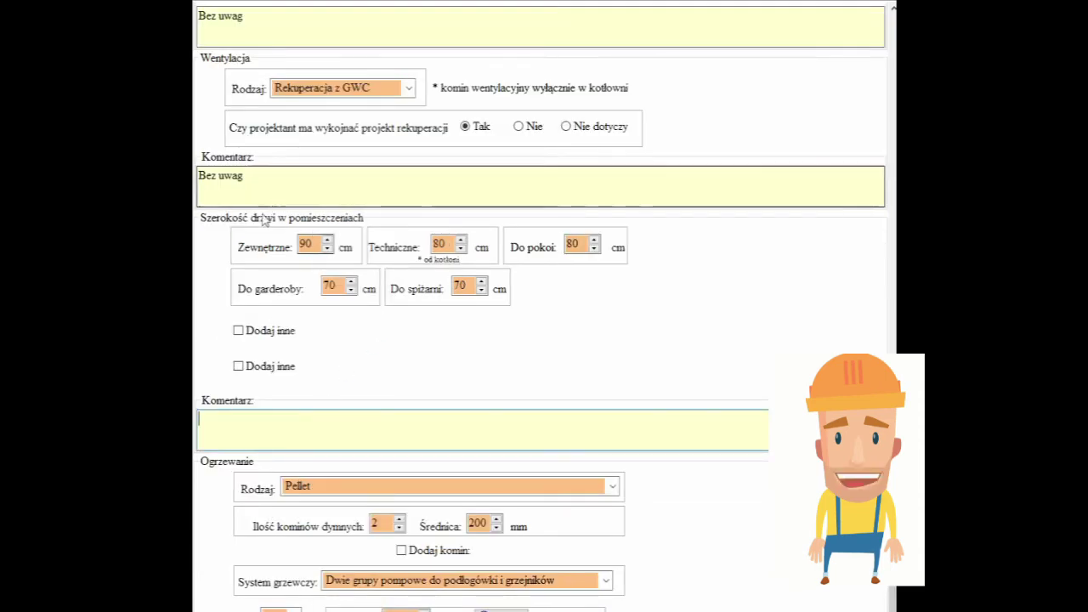
left_click(329, 241)
left_click(329, 241)
left_click(327, 250)
left_click(327, 250)
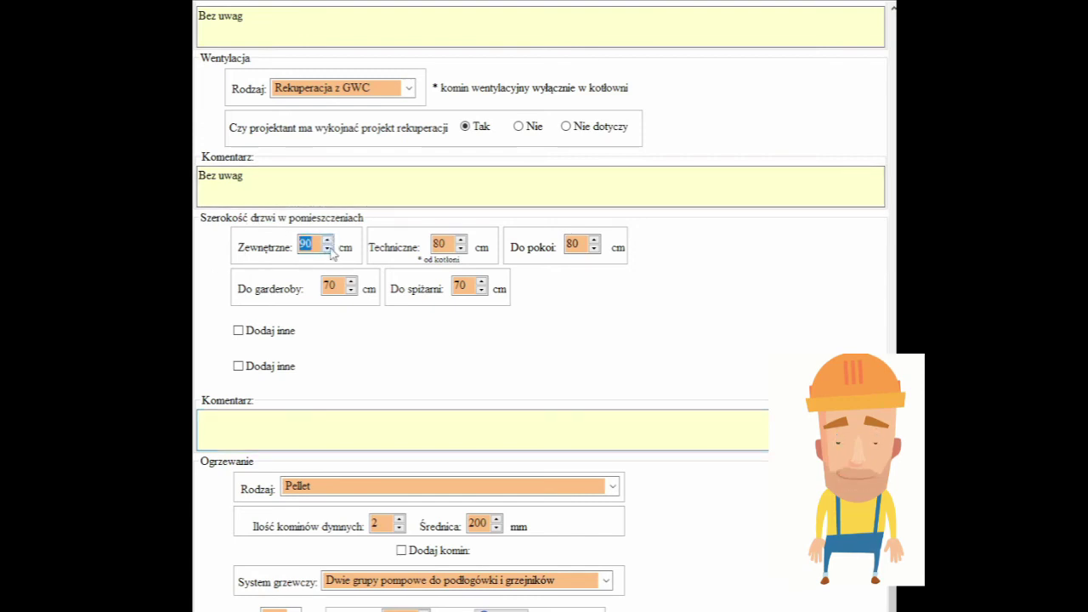
left_click(460, 240)
left_click(460, 240)
left_click(460, 249)
left_click(460, 249)
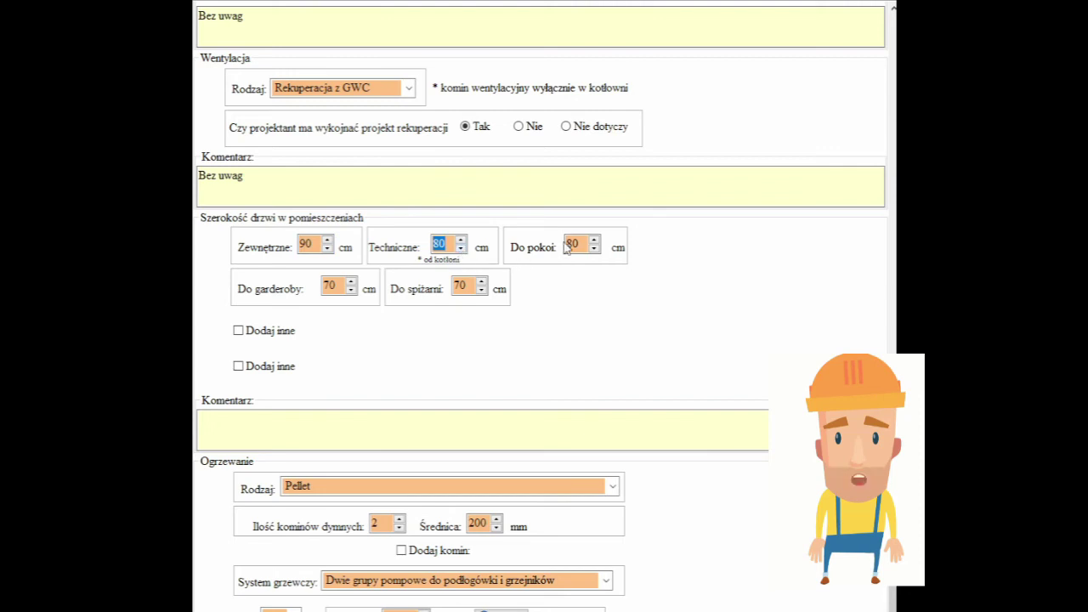
Add extra doors "do pokoju dziecka" at 90 cm and "do małego WC" at 70 cm, and enter "Bez uwag" as the door section's comment
left_click(273, 336)
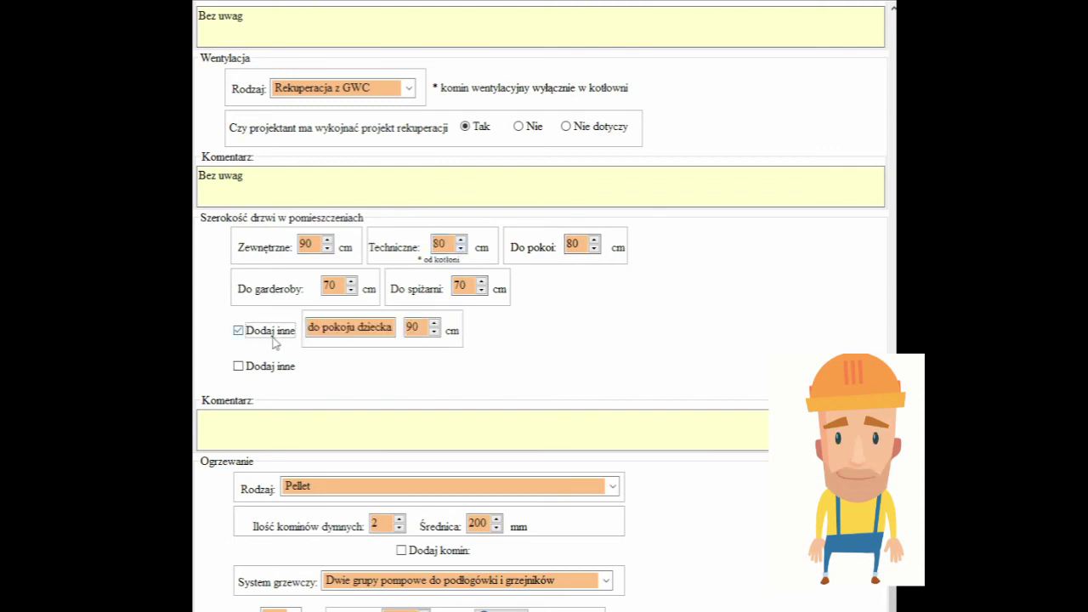
left_click(434, 332)
left_click(435, 328)
left_click(276, 369)
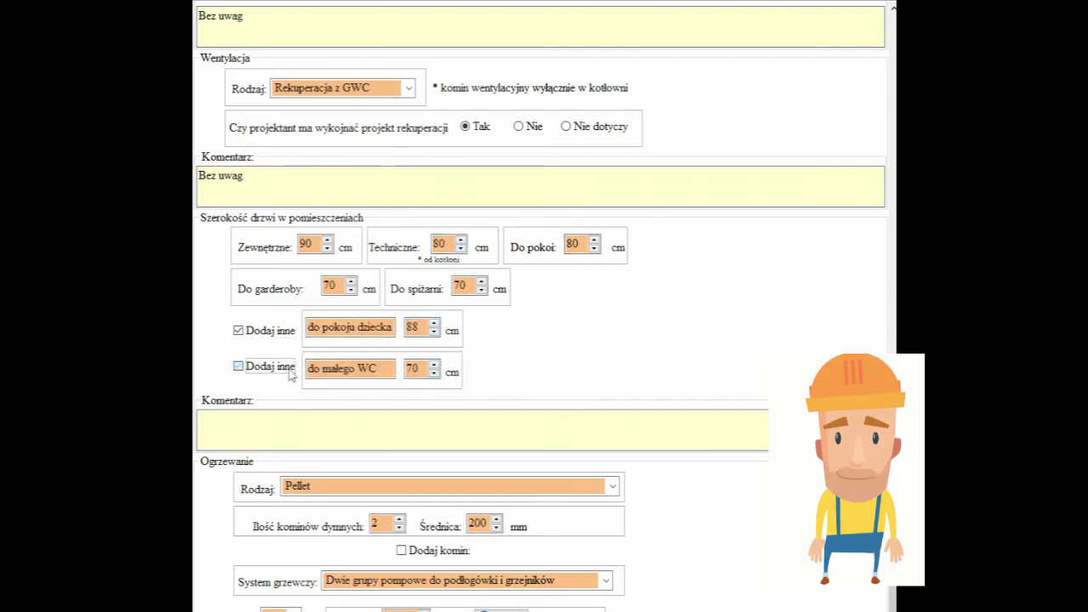
left_click(434, 368)
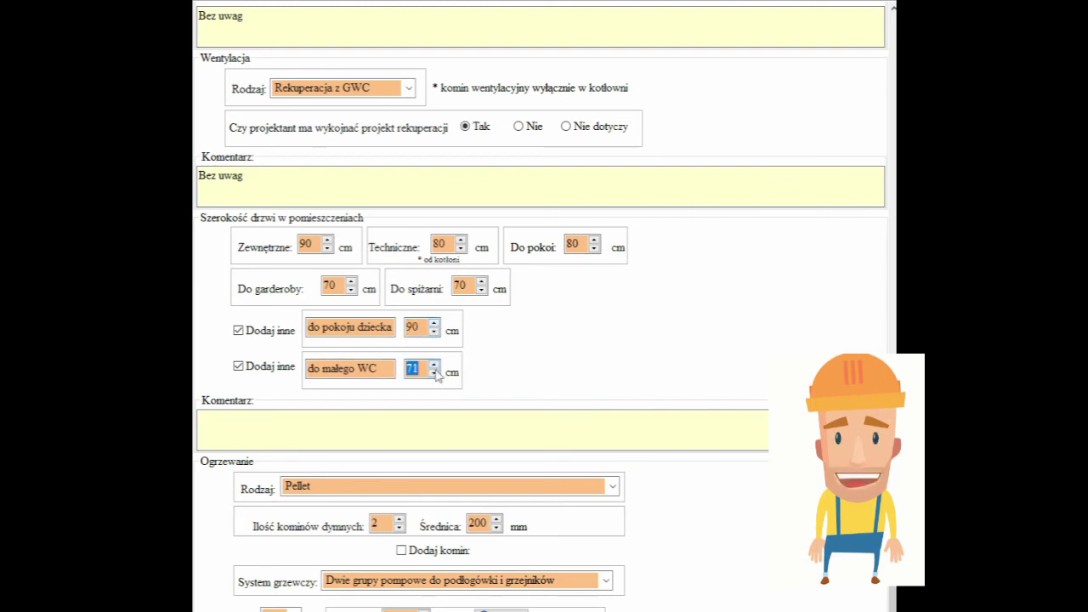
left_click(393, 417)
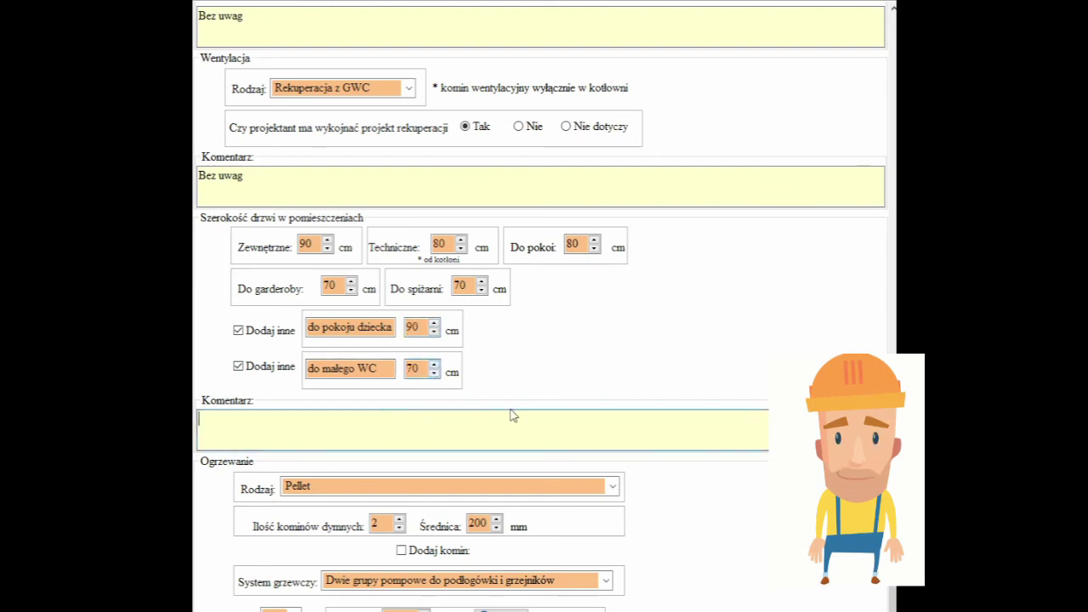
type("Bez uwag")
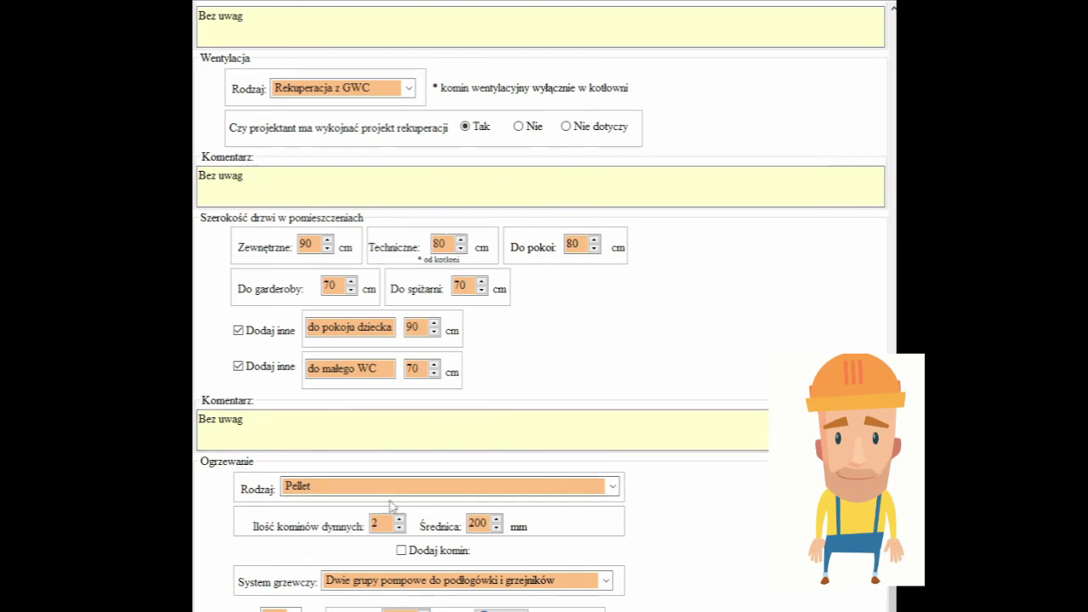
Try other heating types, including Pompa ciepła, Węgiel, Olej opałowy and Gaz, and return the selection to Pellet
left_click(612, 487)
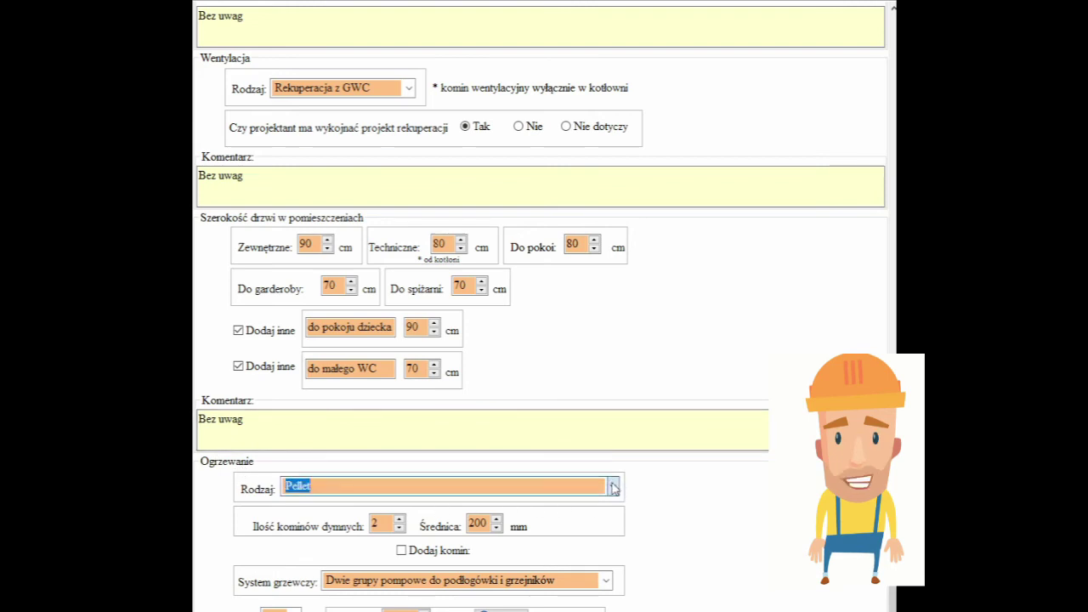
key("Down")
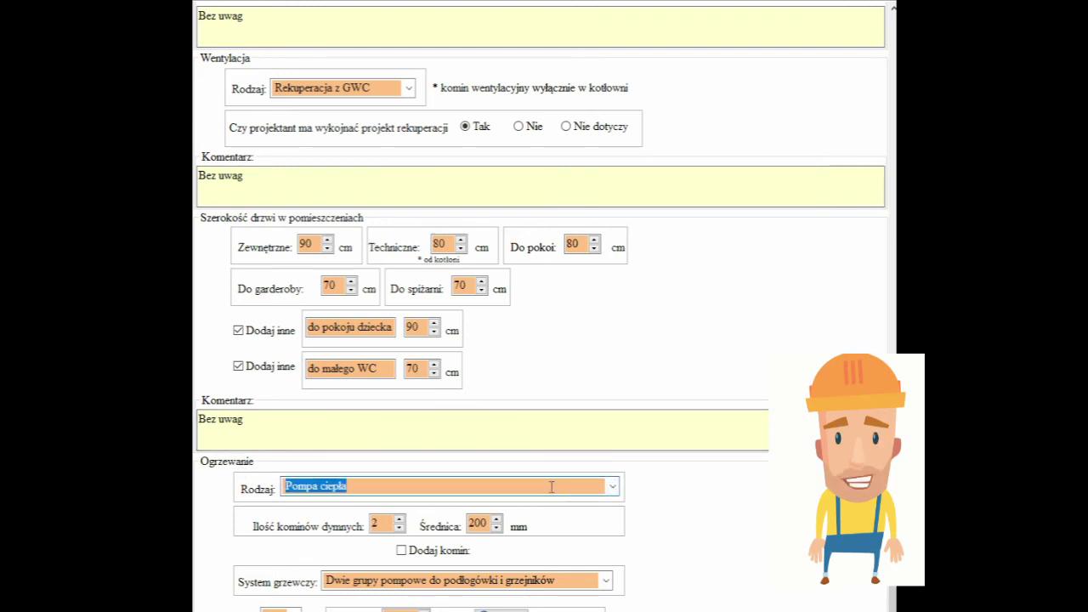
key("Down")
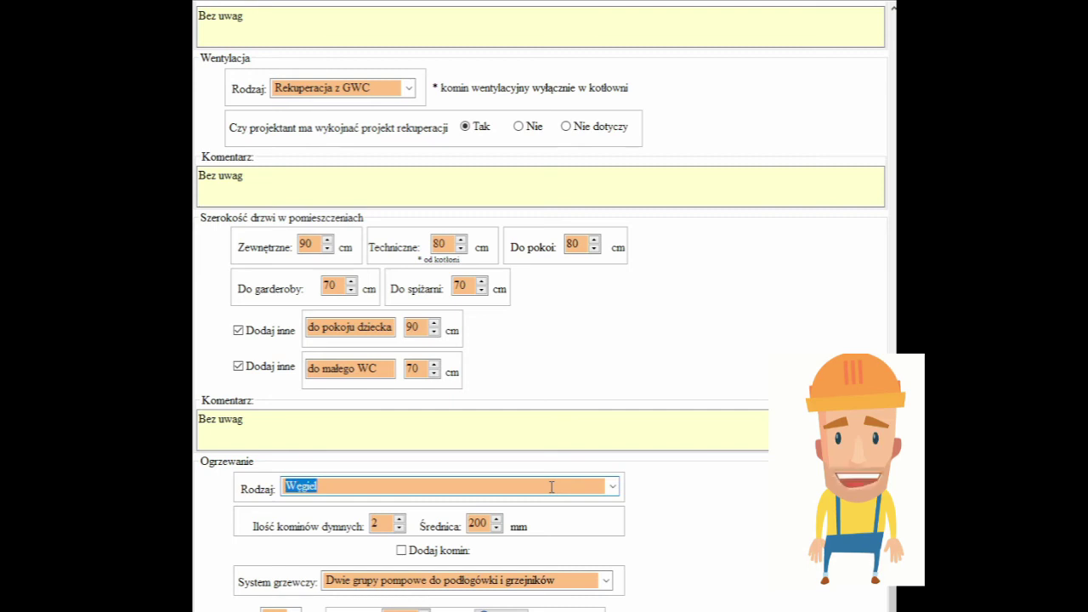
key("Up")
key("Up")
key("Up")
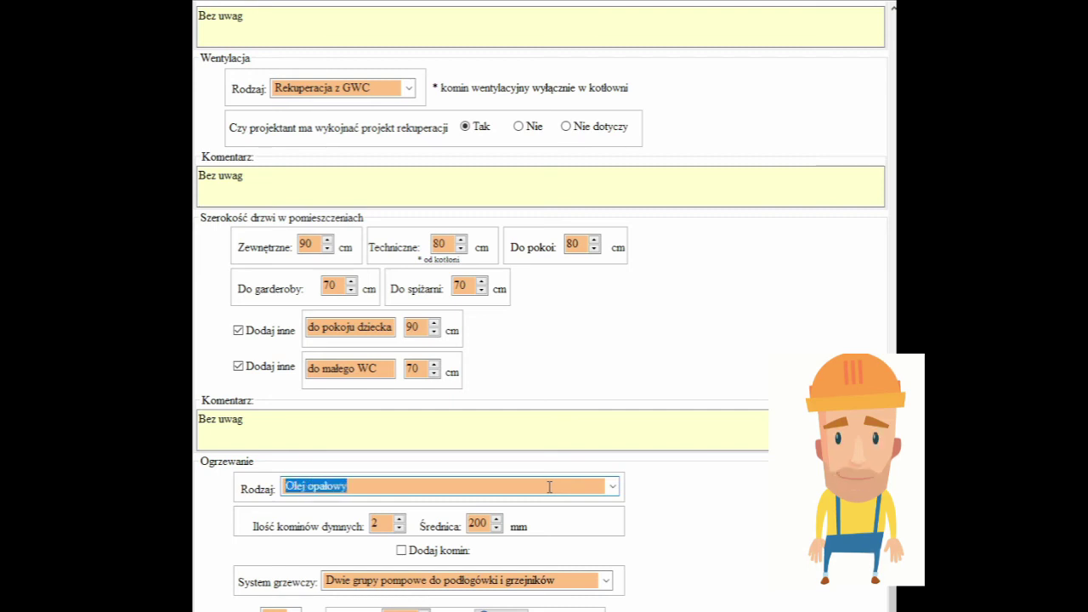
key("Up")
key("Up")
key("Up")
key("Up")
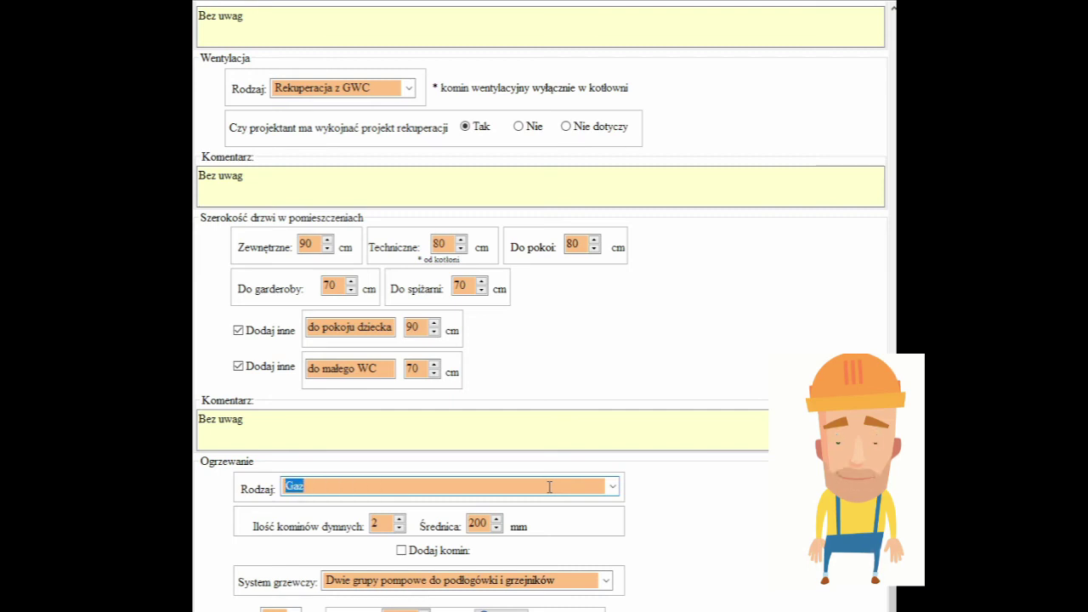
key("BackSpace")
key("ctrl+z")
key("Down")
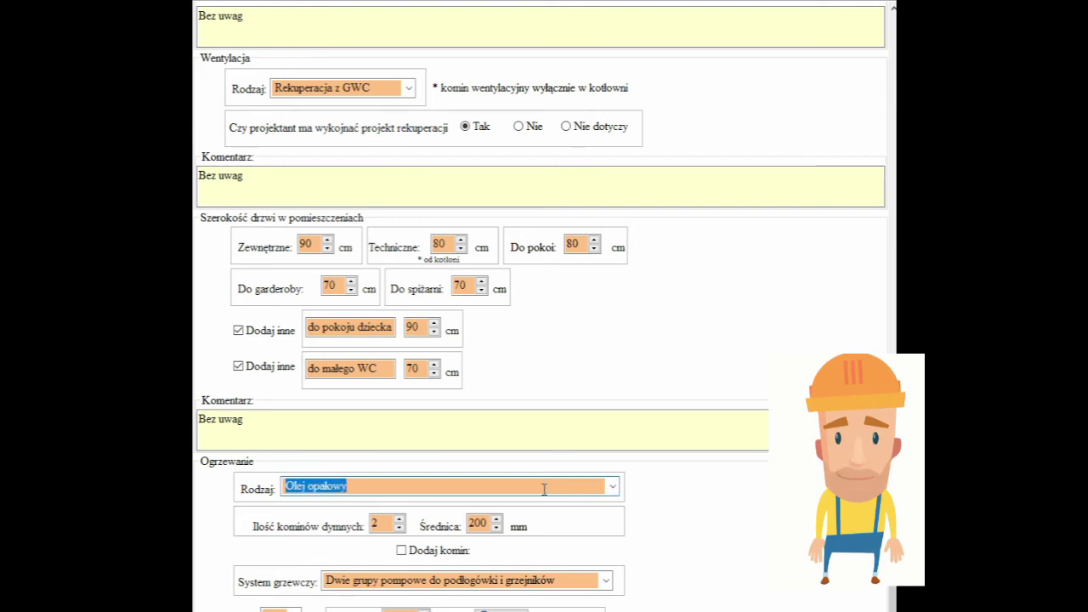
key("Down")
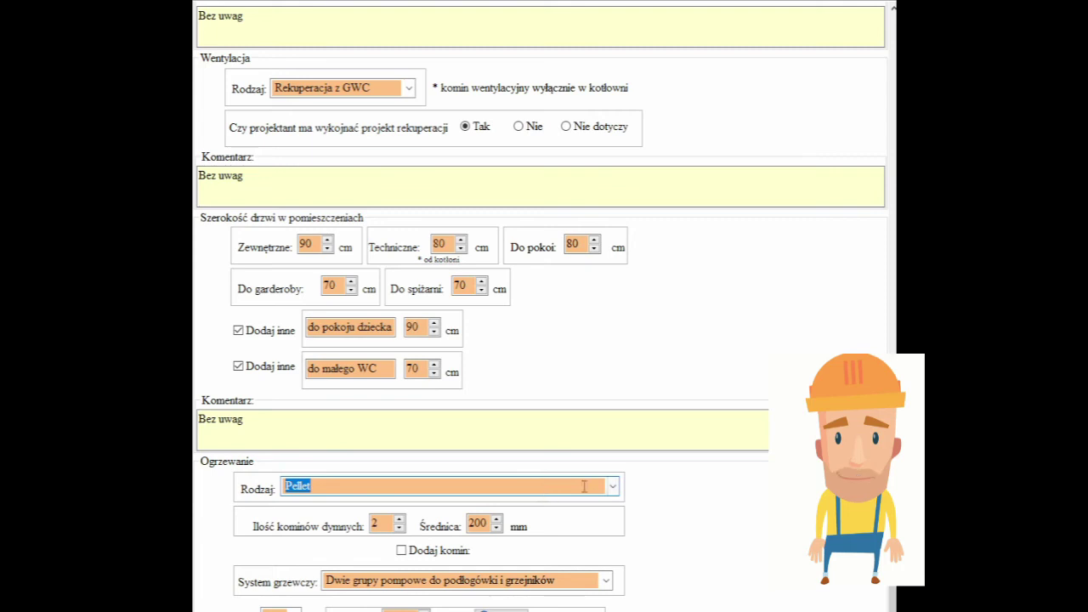
Add an extra chimney with a 200 mm diameter in the Ogrzewanie section and set the heating system to Podłogówka
key("Tab")
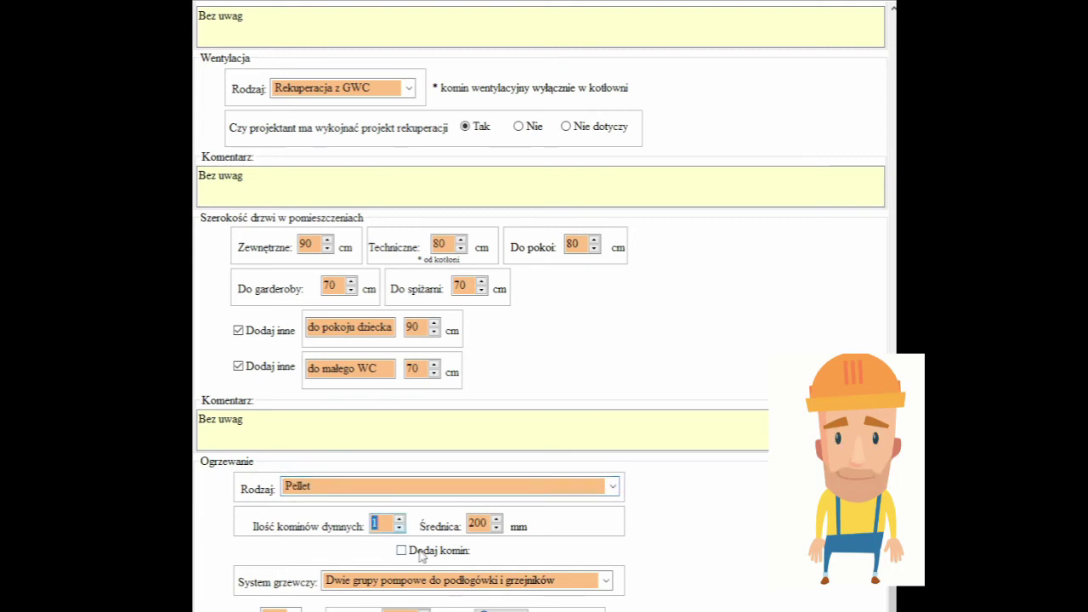
left_click(411, 552)
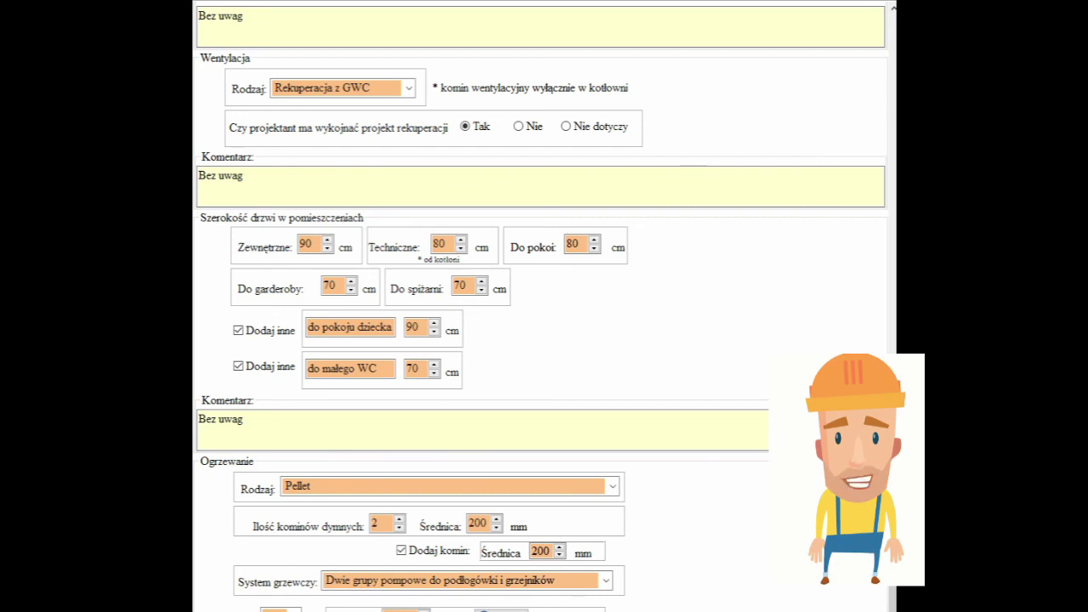
scroll(540, 306, "down", 2)
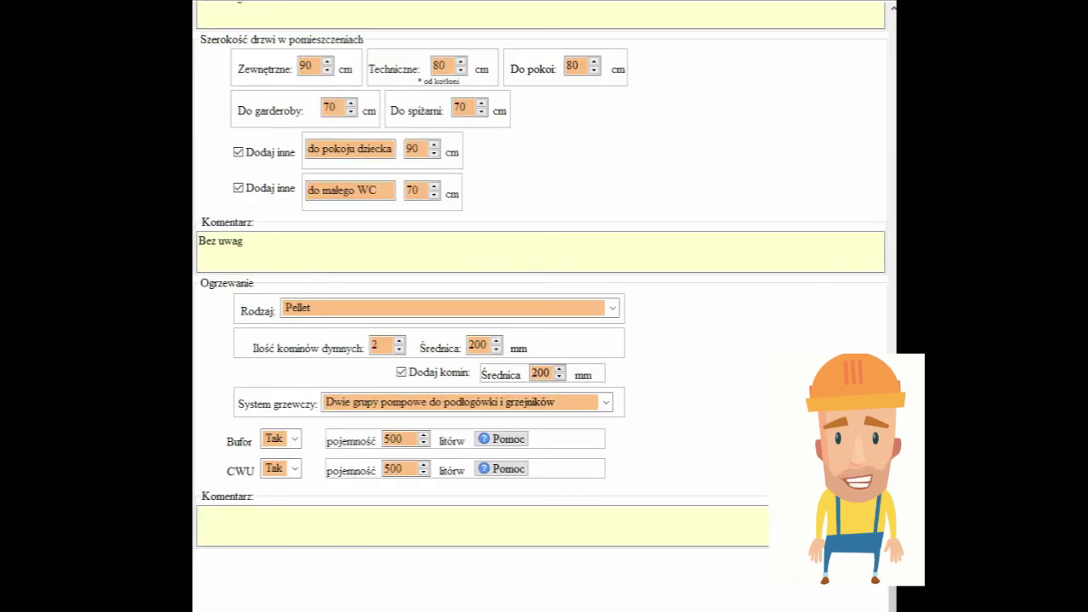
left_click(273, 468)
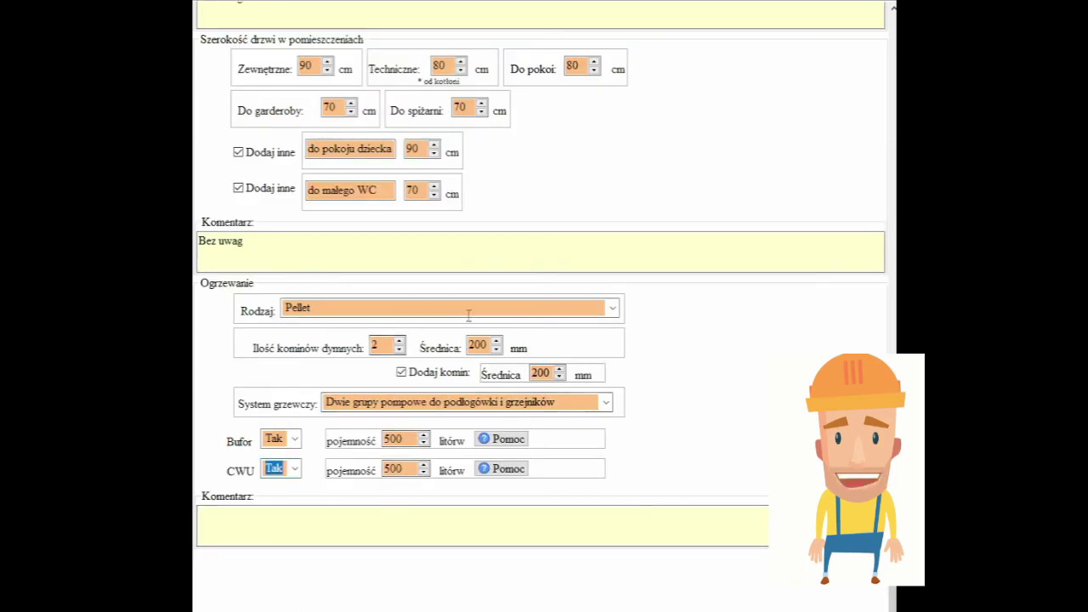
left_click(519, 404)
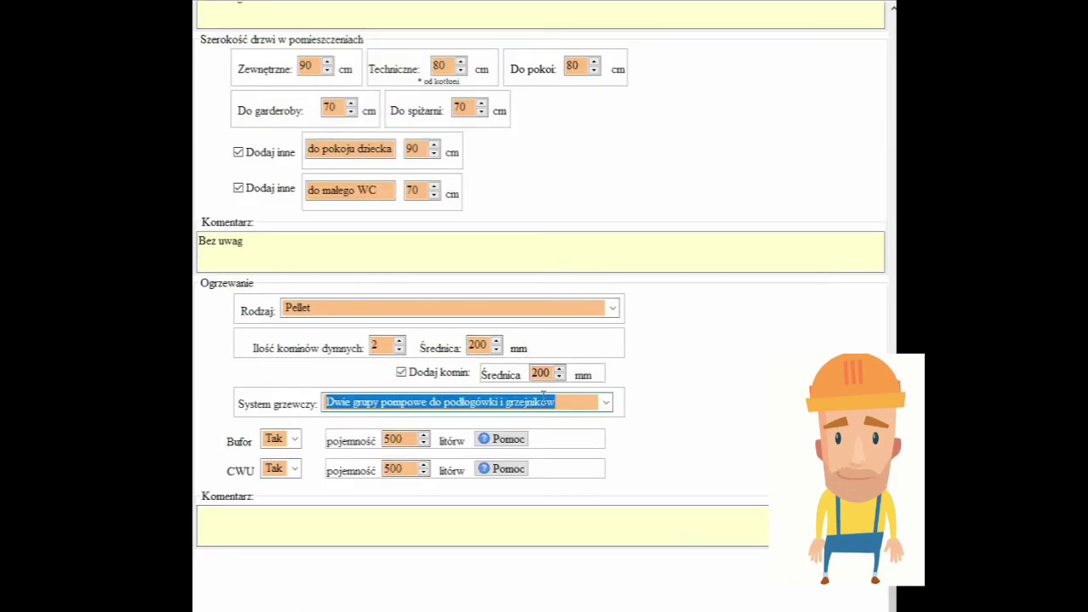
key("Up")
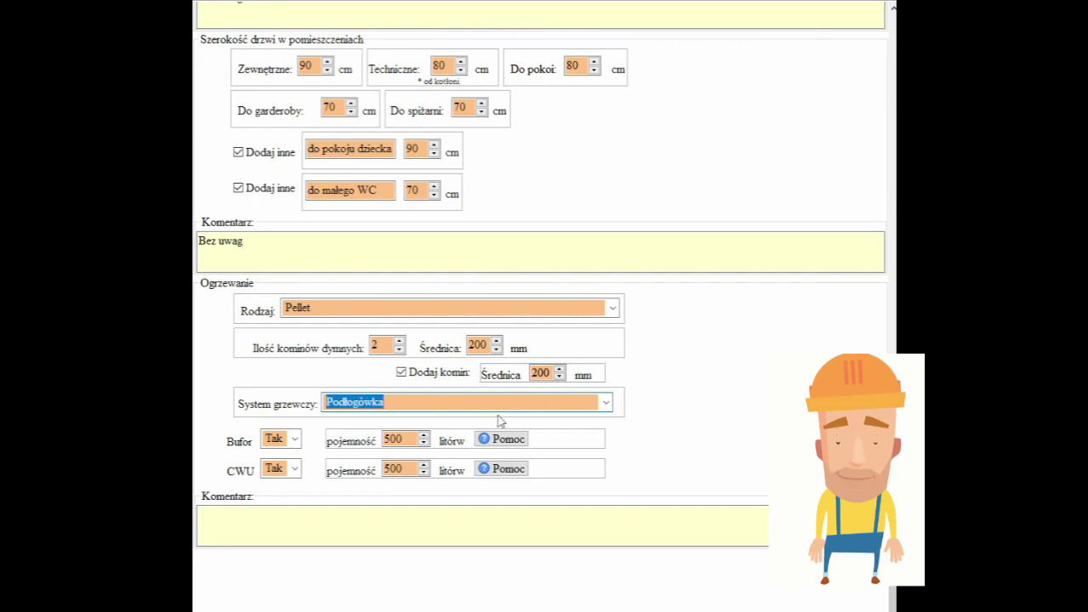
Try the Nie option for the Bufor and return both the Bufor and CWU selections to Tak
left_click(294, 444)
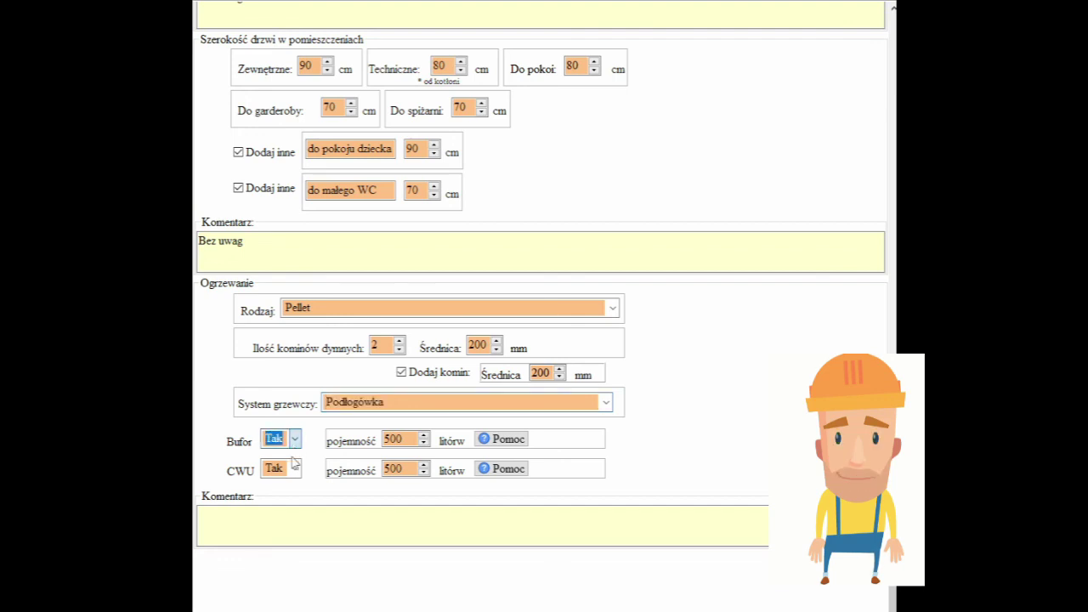
left_click(292, 442)
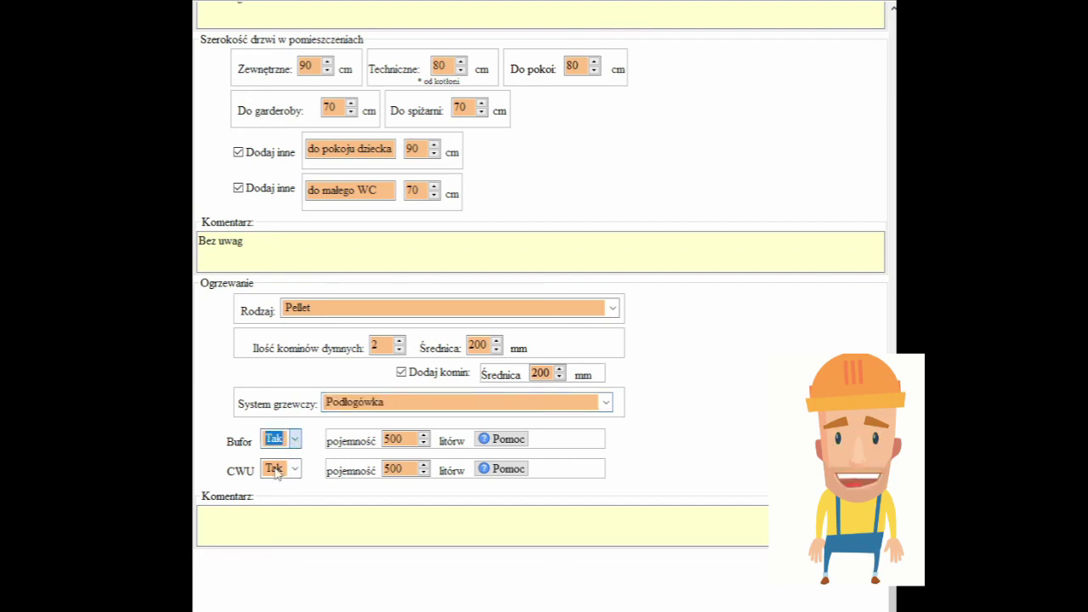
left_click(281, 470)
left_click(291, 438)
left_click(285, 452)
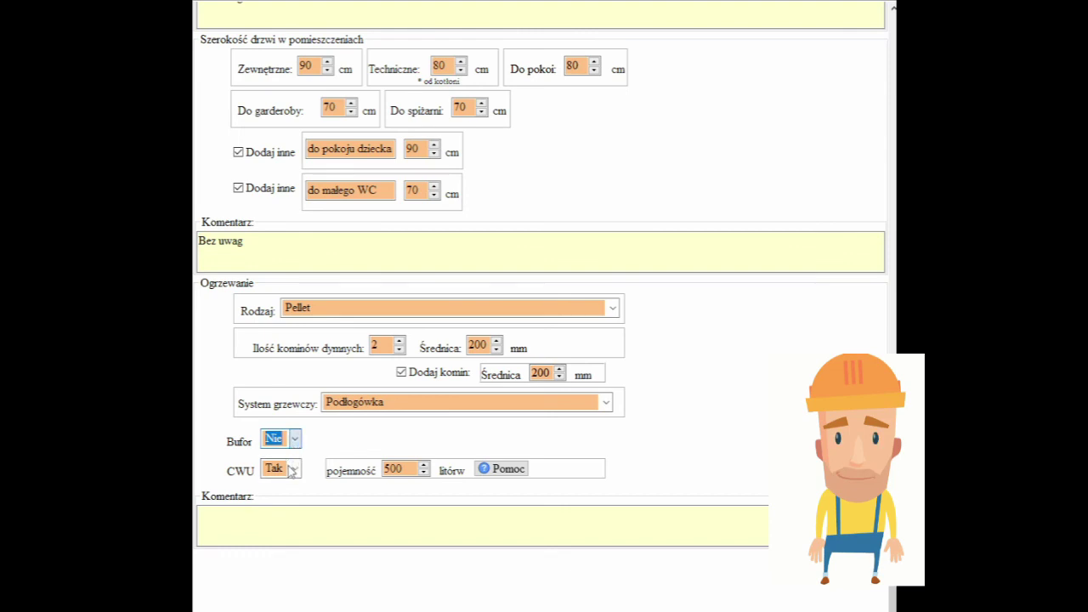
left_click(292, 468)
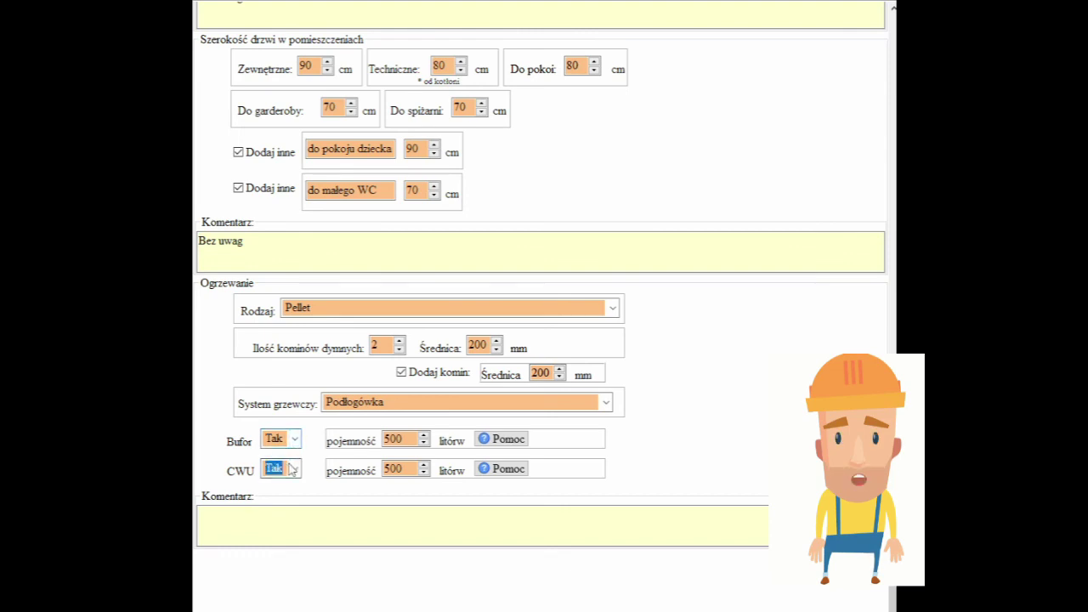
left_click(287, 506)
key("Up")
Set the Bufor capacity to 1000 litres and enter "Bez uwag" as the heating section's comment
left_click_drag(384, 438, 437, 442)
type("10")
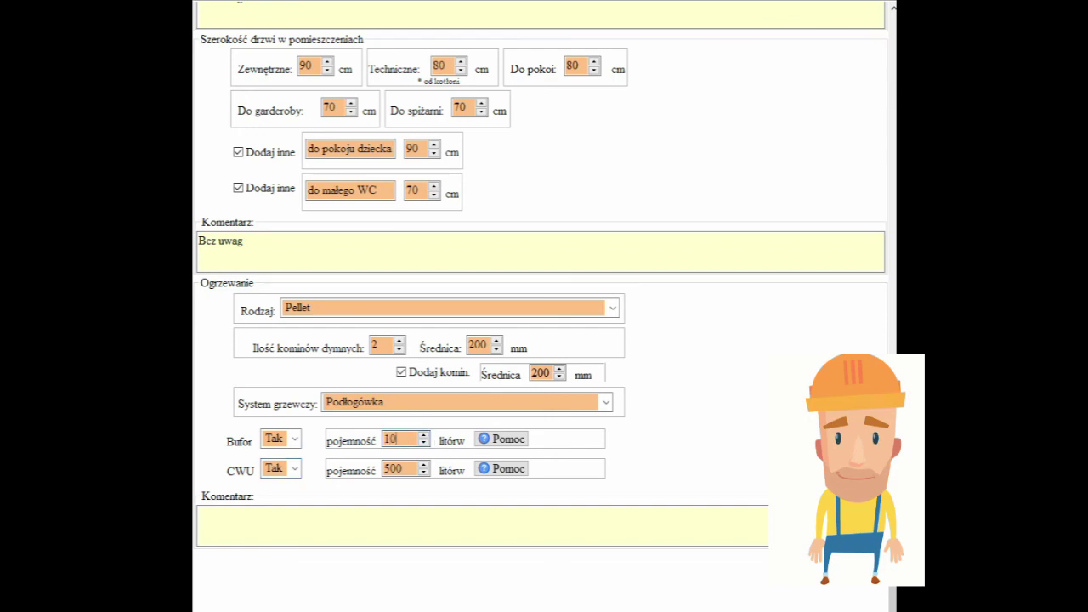
left_click(481, 528)
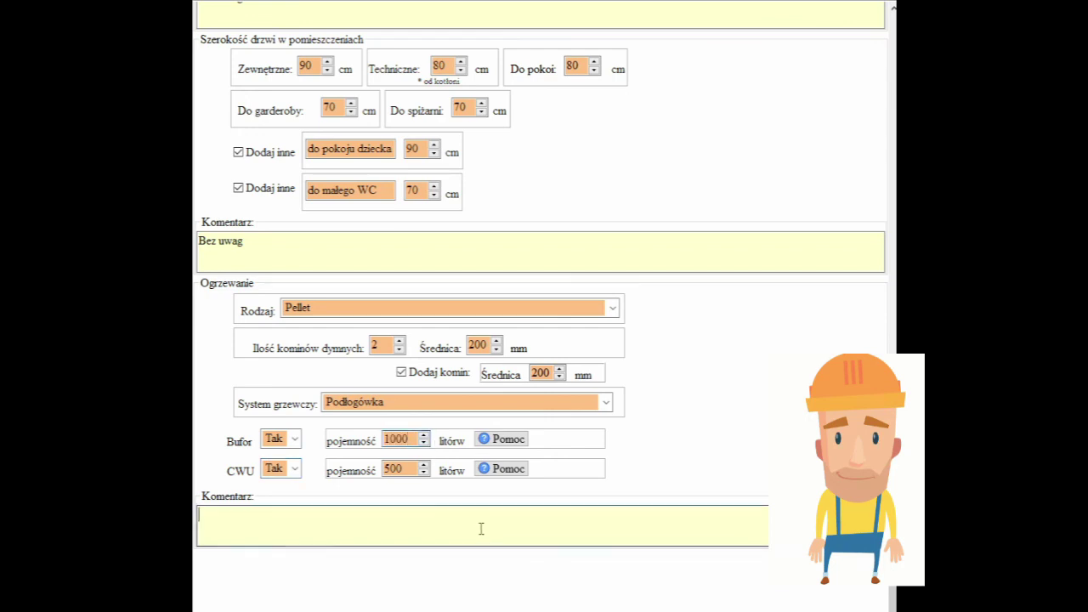
type("Be")
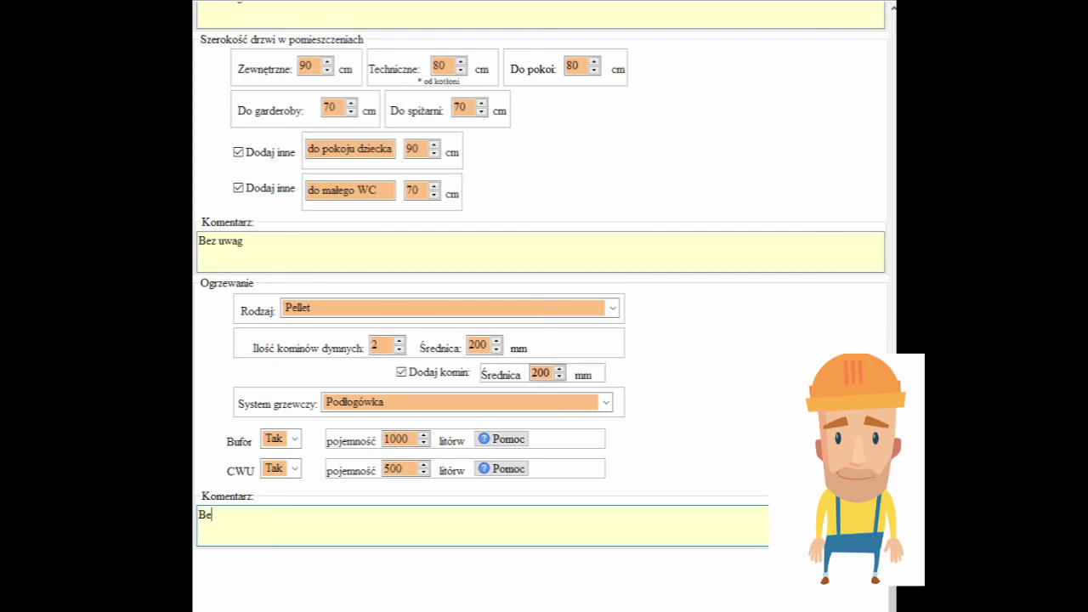
type("z uwag")
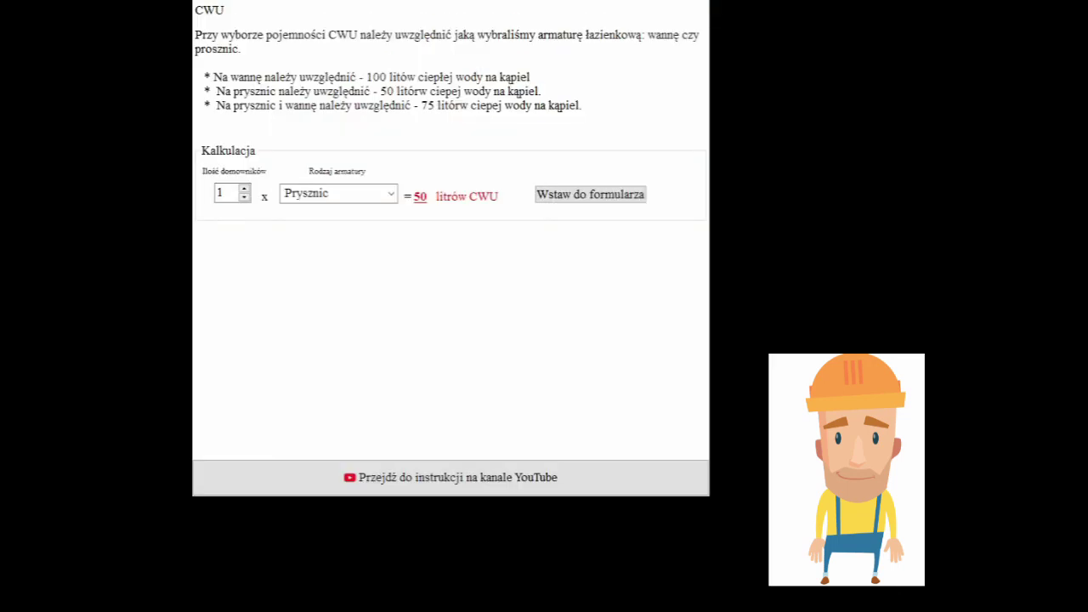
Calculate the CWU demand for 4 household members with different fixture types, including Prysznic/Wanna, and try to insert the result into the form
left_click(243, 189)
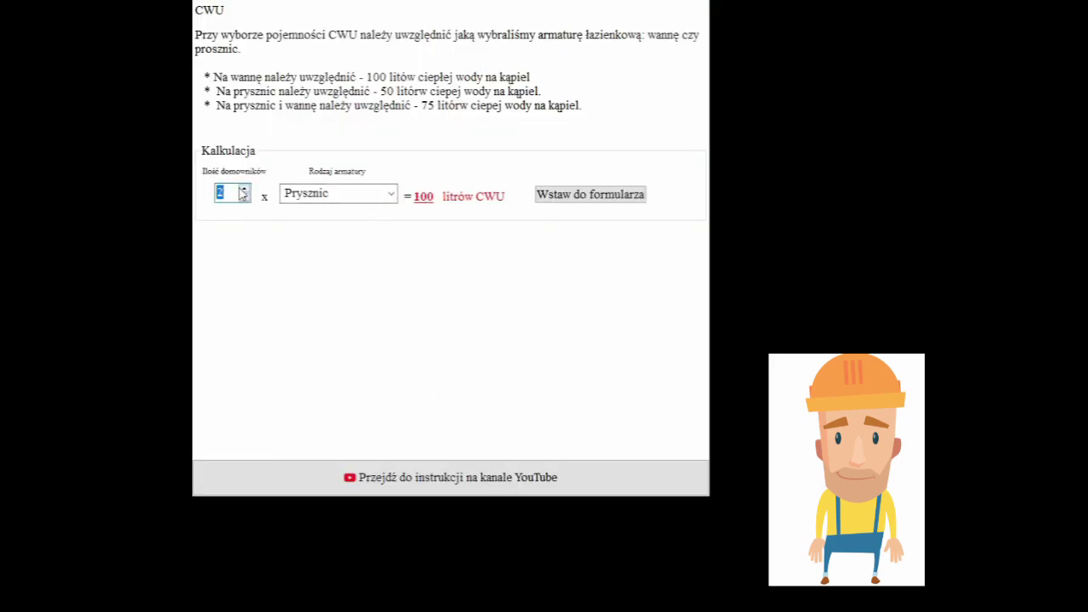
left_click(243, 189)
left_click(243, 190)
left_click(389, 194)
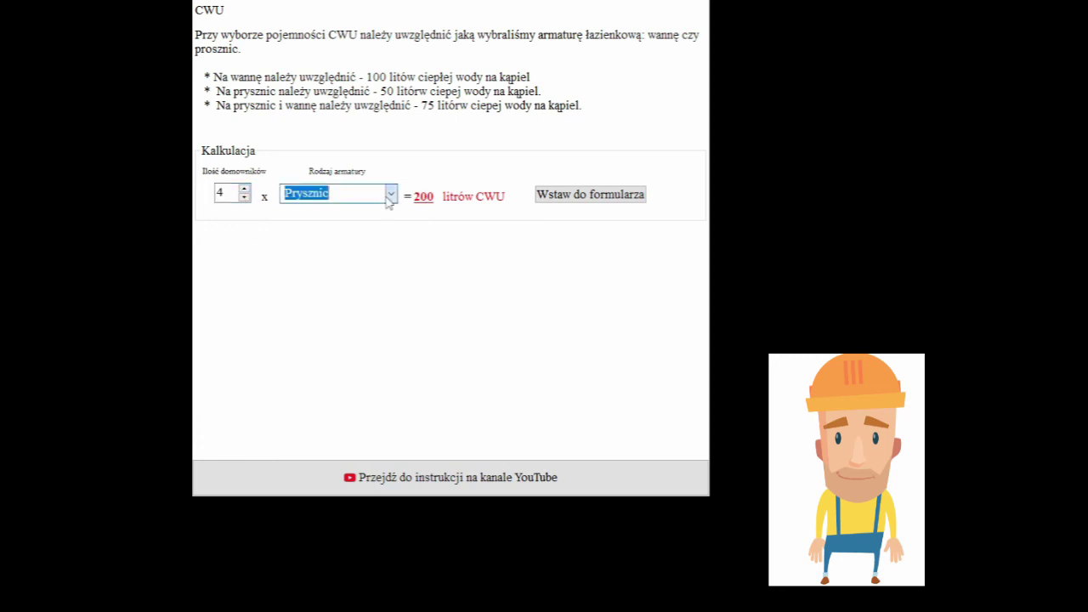
key("Down")
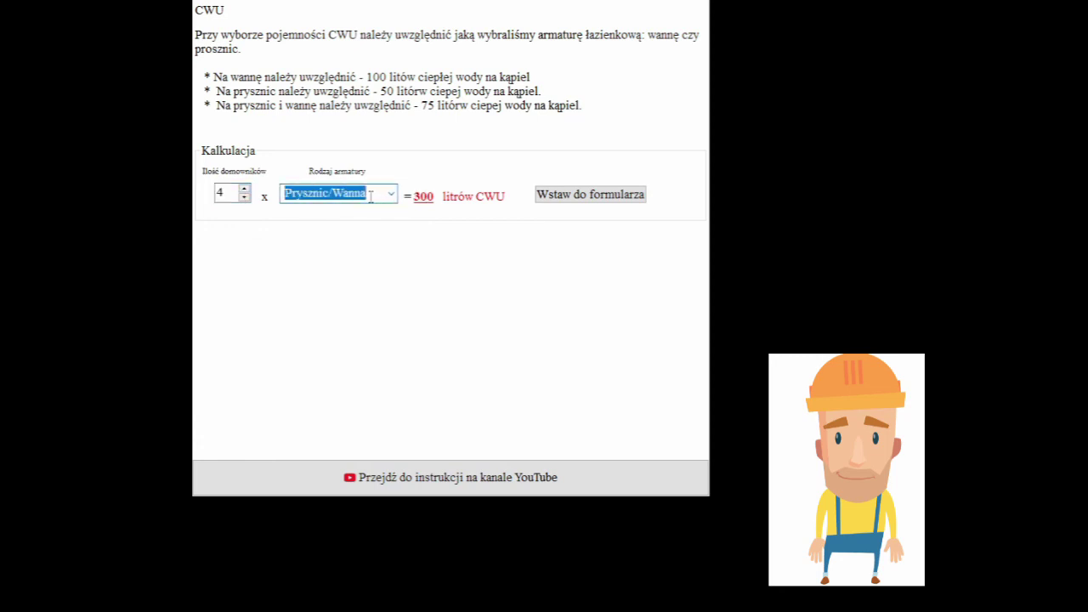
key("Up")
key("Up")
key("Down")
left_click(569, 201)
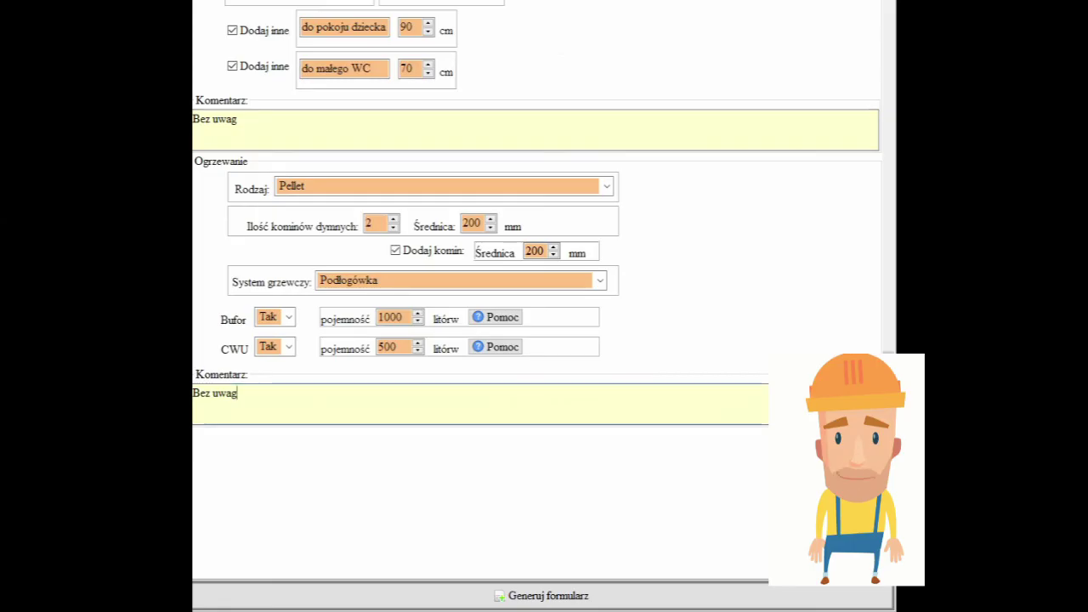
Generate the text of the completed form and review its sections through to Ogrzewanie
left_click(593, 601)
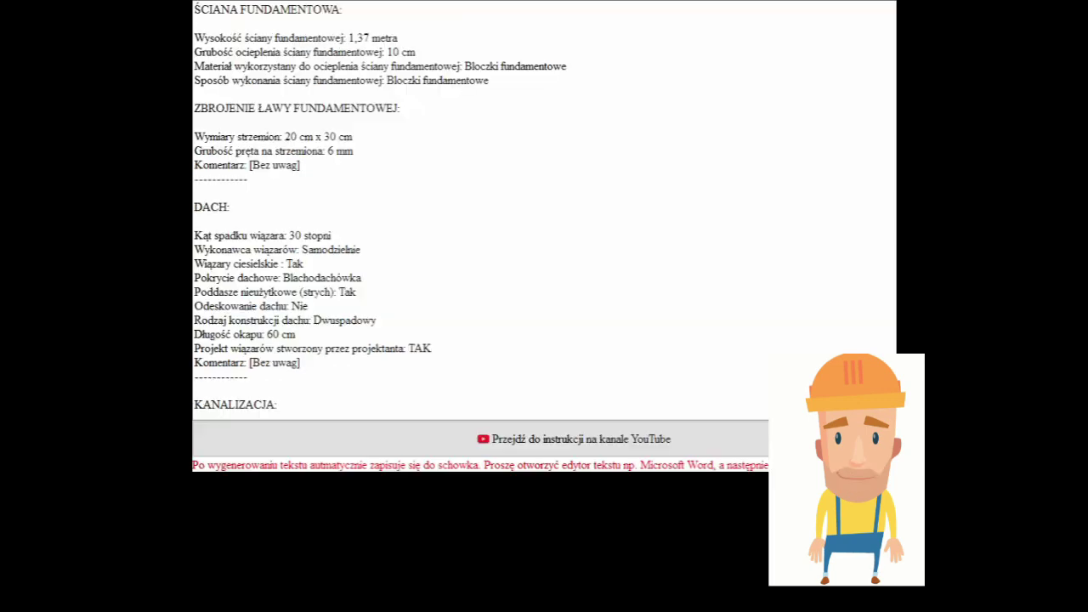
left_click(515, 282)
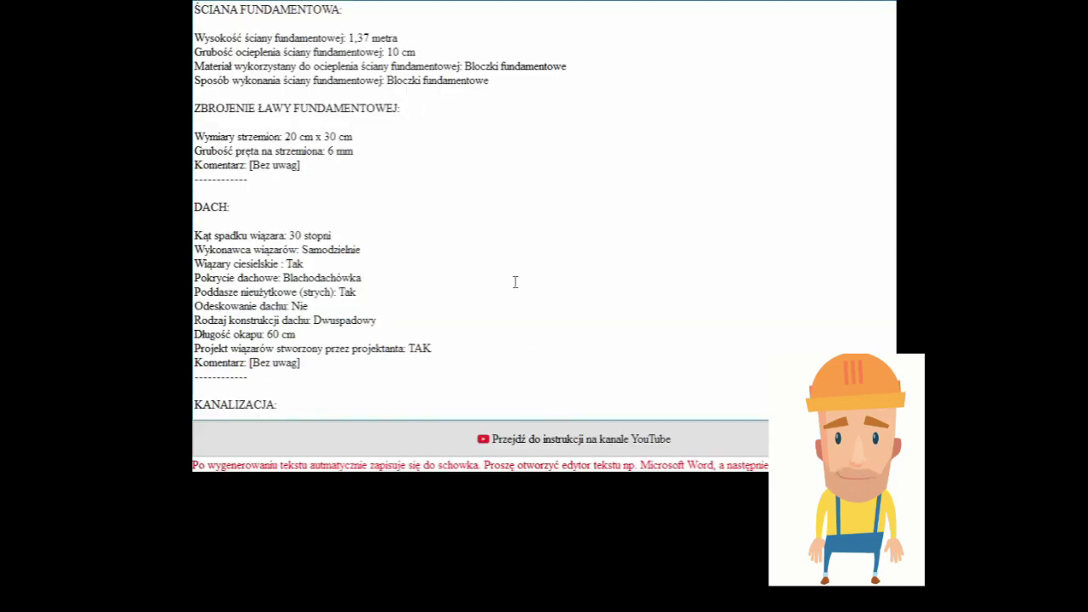
scroll(515, 283, "down", 8)
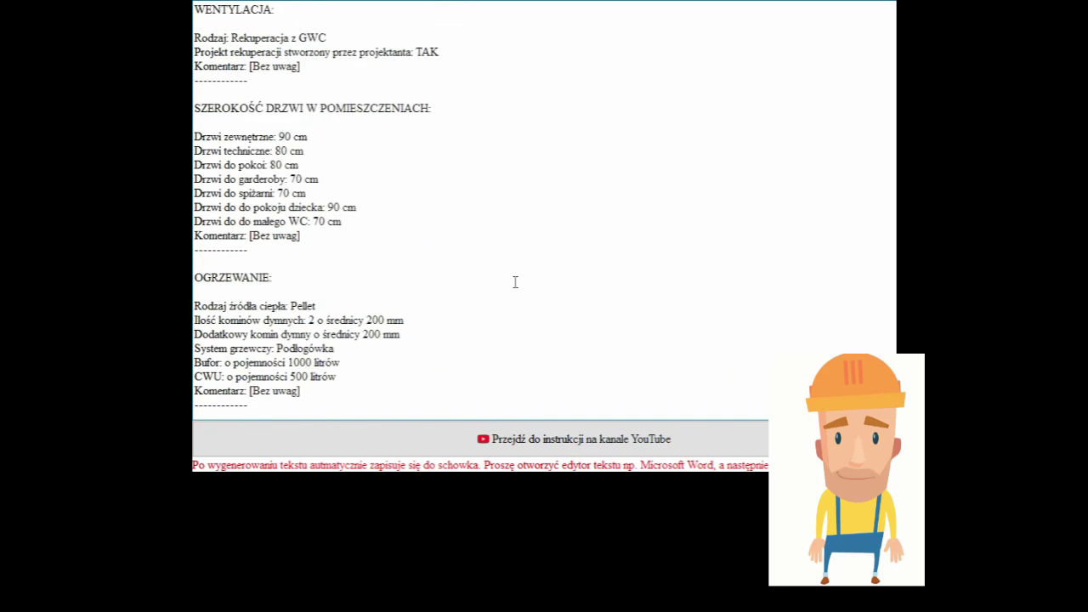
scroll(515, 282, "down", 1)
scroll(515, 282, "up", 4)
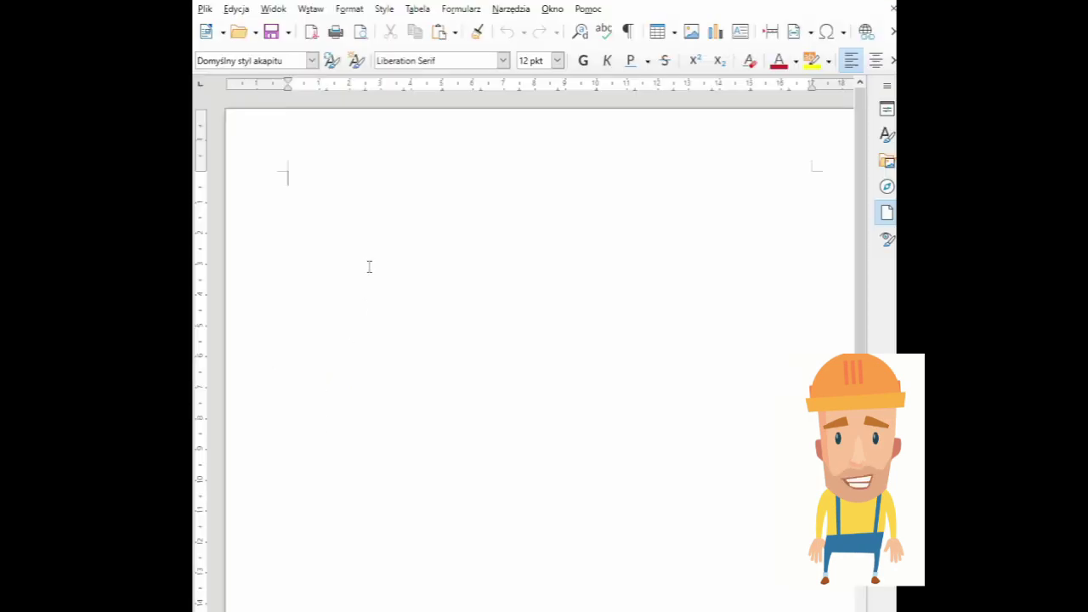
Switch to LibreOffice Writer, paste the generated form text into the blank document and review it from start to end
key("ctrl+v")
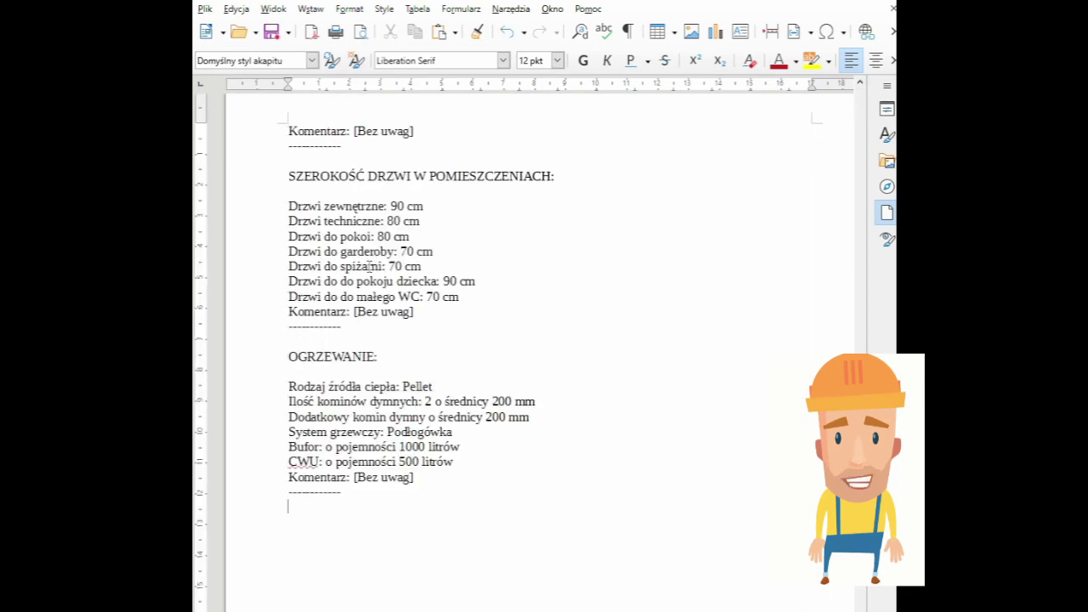
scroll(371, 266, "up", 10)
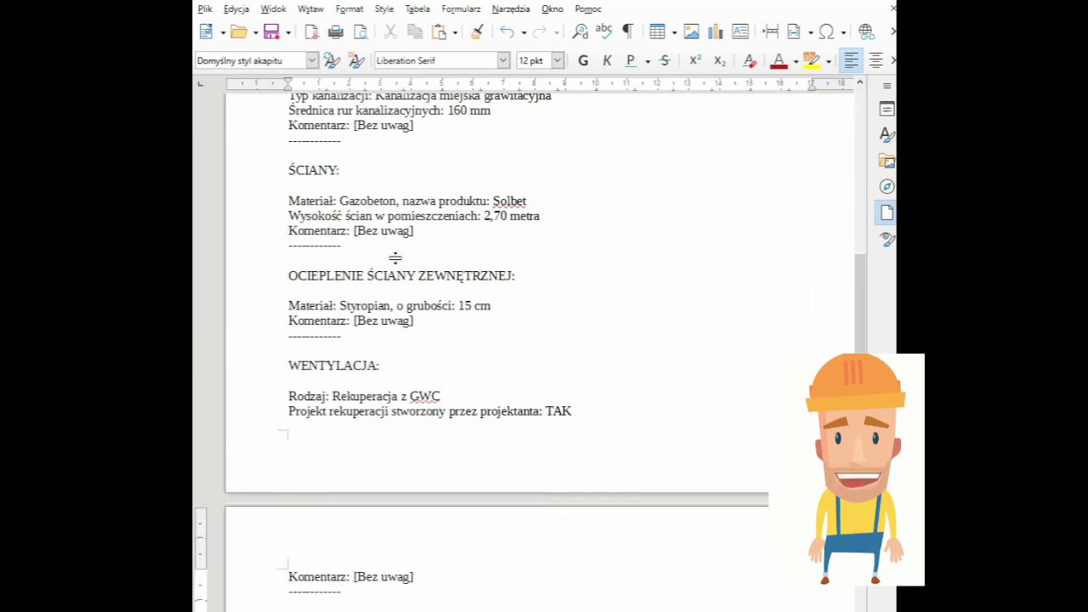
scroll(397, 257, "up", 8)
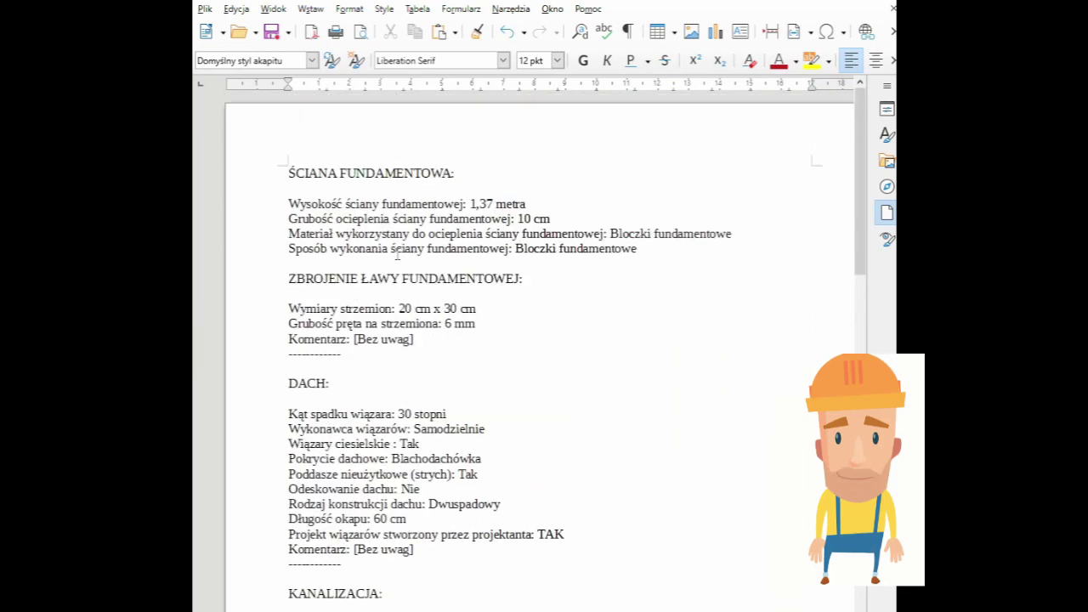
scroll(397, 254, "down", 5)
scroll(397, 253, "down", 15)
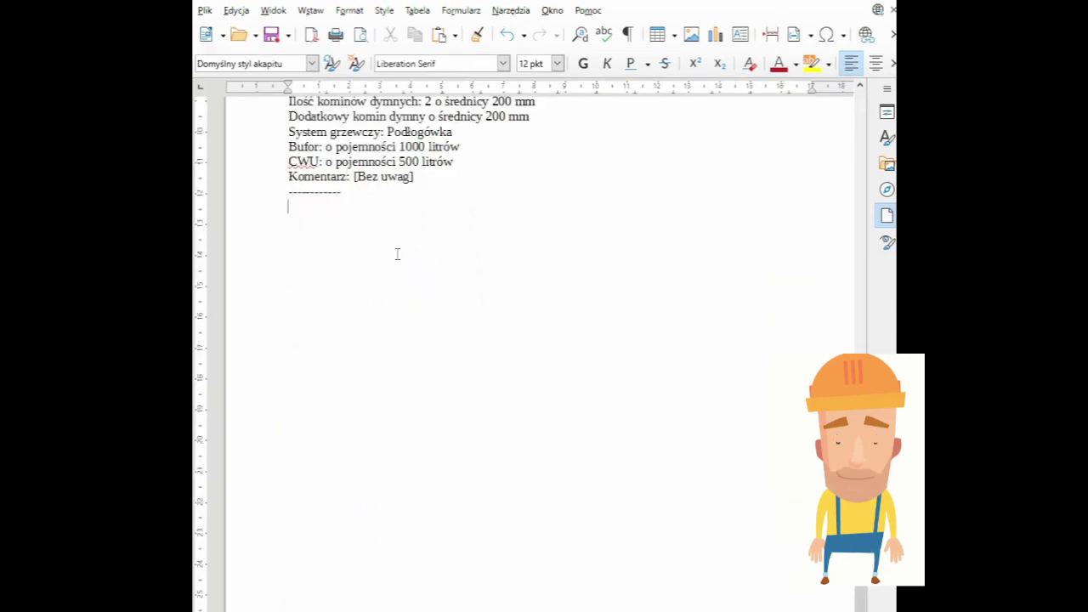
scroll(600, 263, "up", 15)
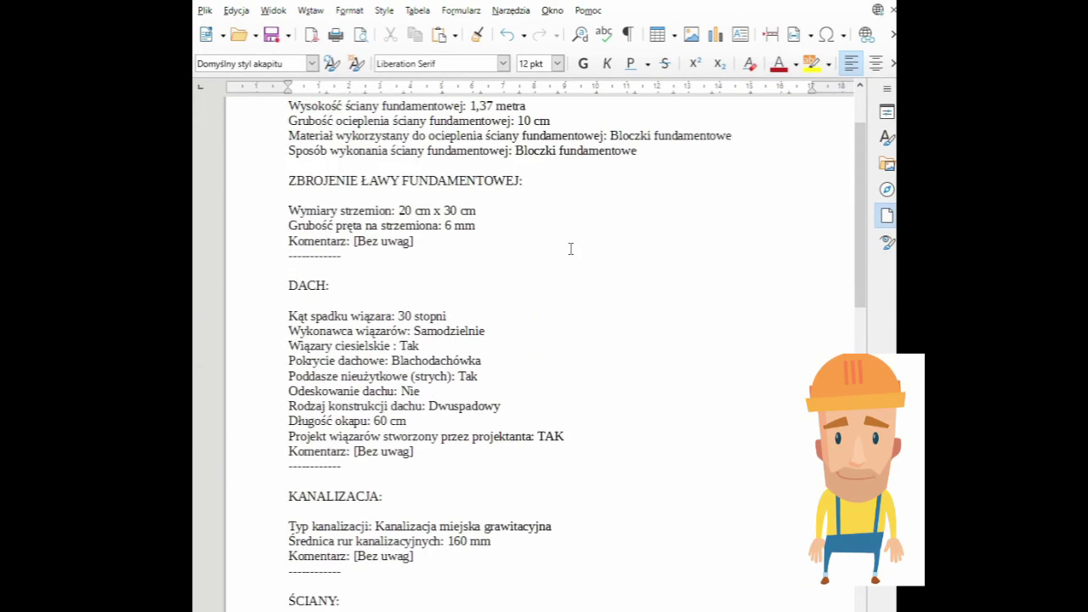